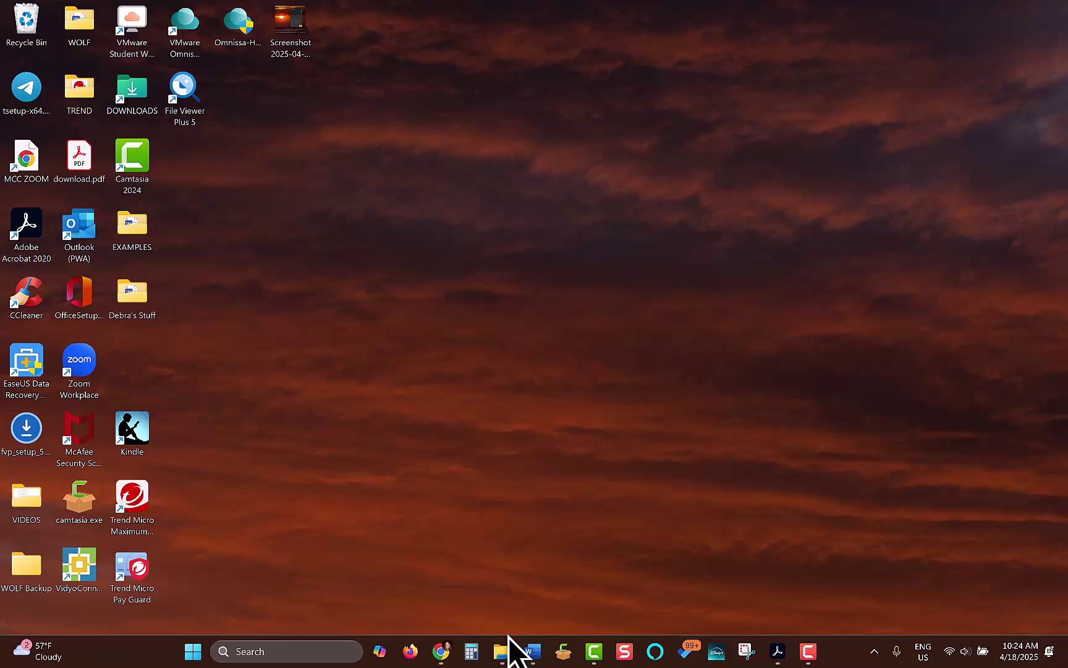
Bring File Explorer forward on This PC and start a search across the whole PC
{"action": "mouse_move", "coordinate": [506, 650]}
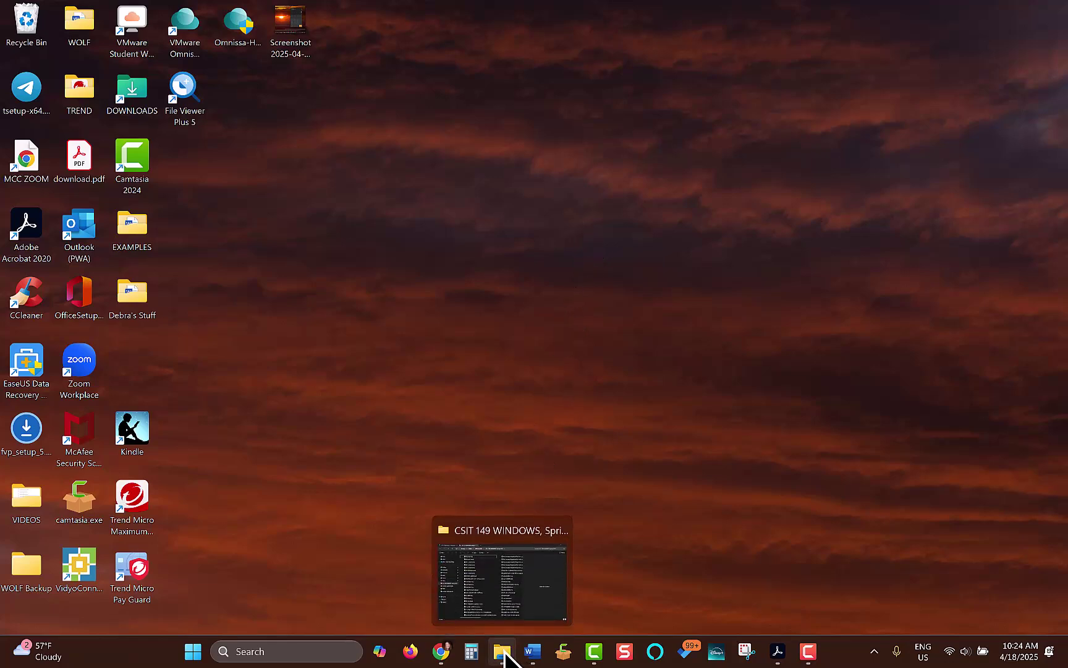
{"action": "left_click", "coordinate": [504, 652]}
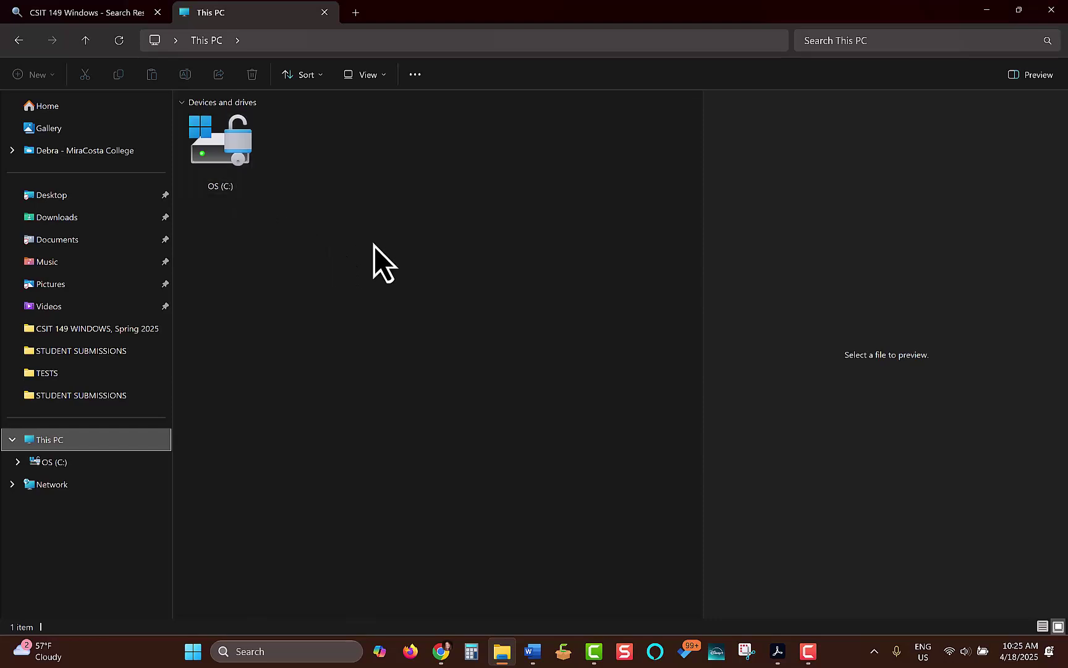
{"action": "left_click", "coordinate": [849, 43]}
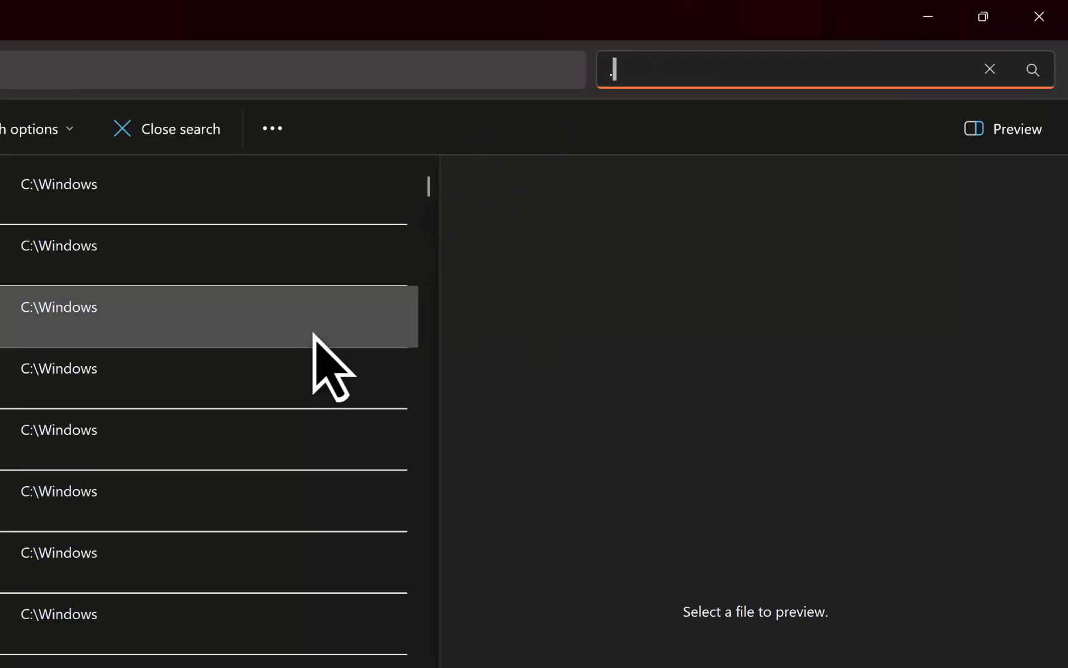
Search This PC for '.jpg' files
{"action": "type", "text": "jpg"}
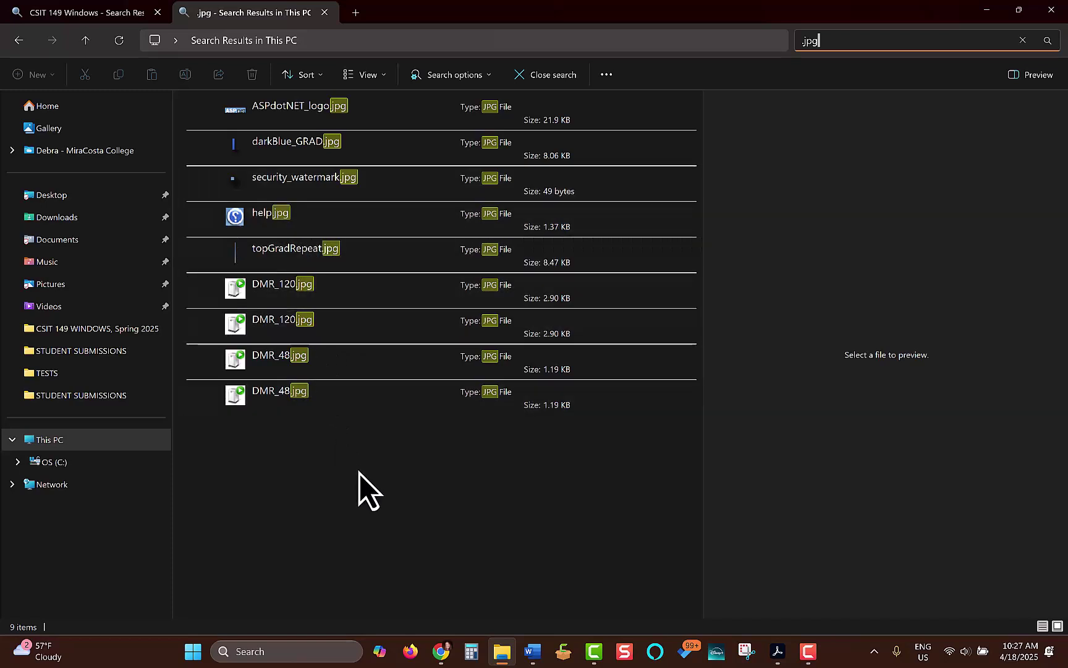
Clear the .jpg query and search This PC for 'CSIT 149 Windows' instead
{"action": "left_click", "coordinate": [851, 40]}
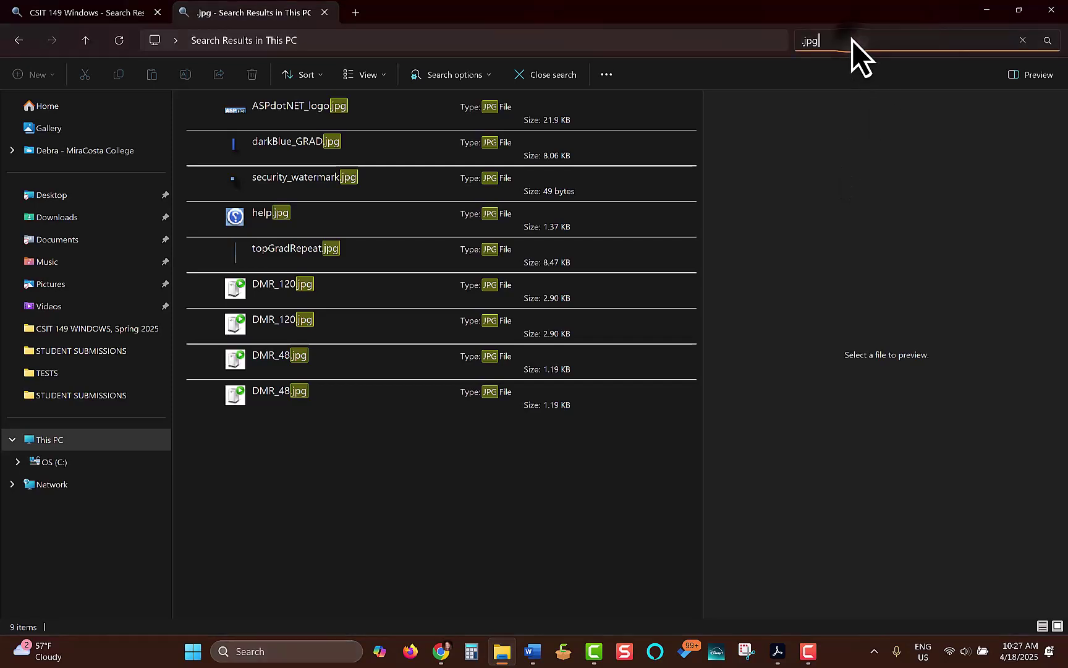
{"action": "key", "text": "BackSpace"}
{"action": "key", "text": "BackSpace"}
{"action": "key", "text": "BackSpace"}
{"action": "key", "text": "BackSpace"}
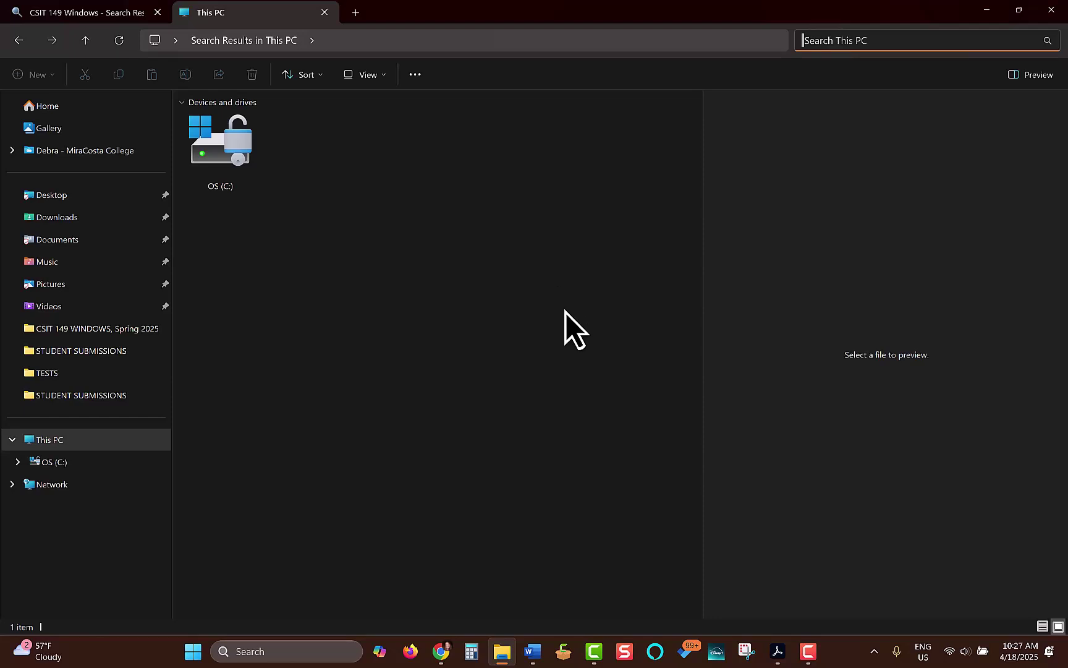
{"action": "type", "text": "CSI"}
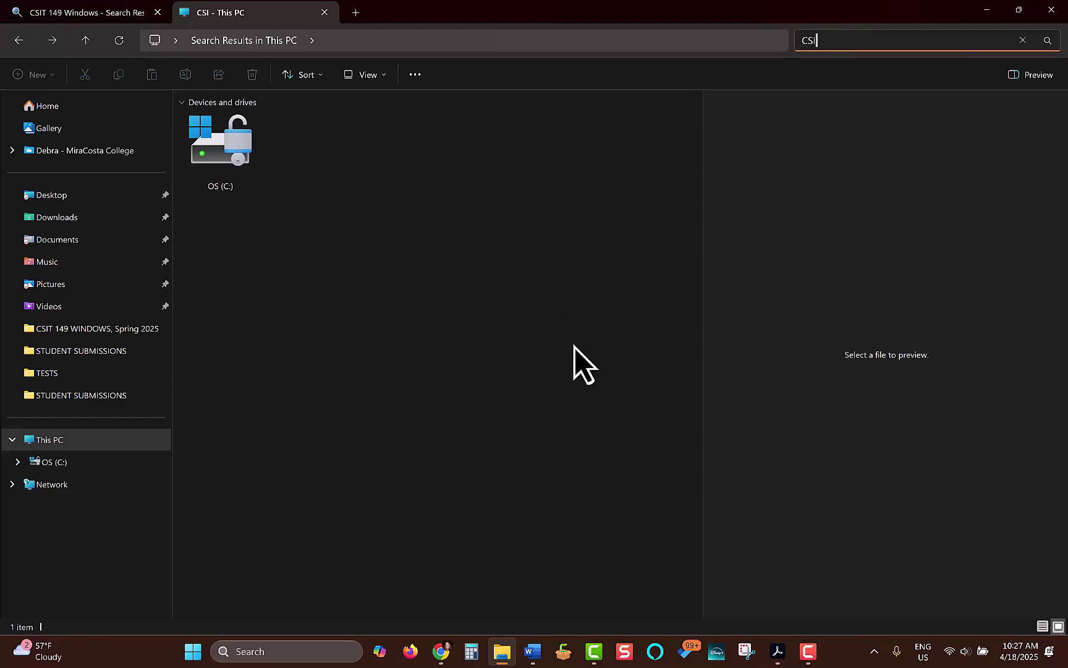
{"action": "type", "text": "T 14"}
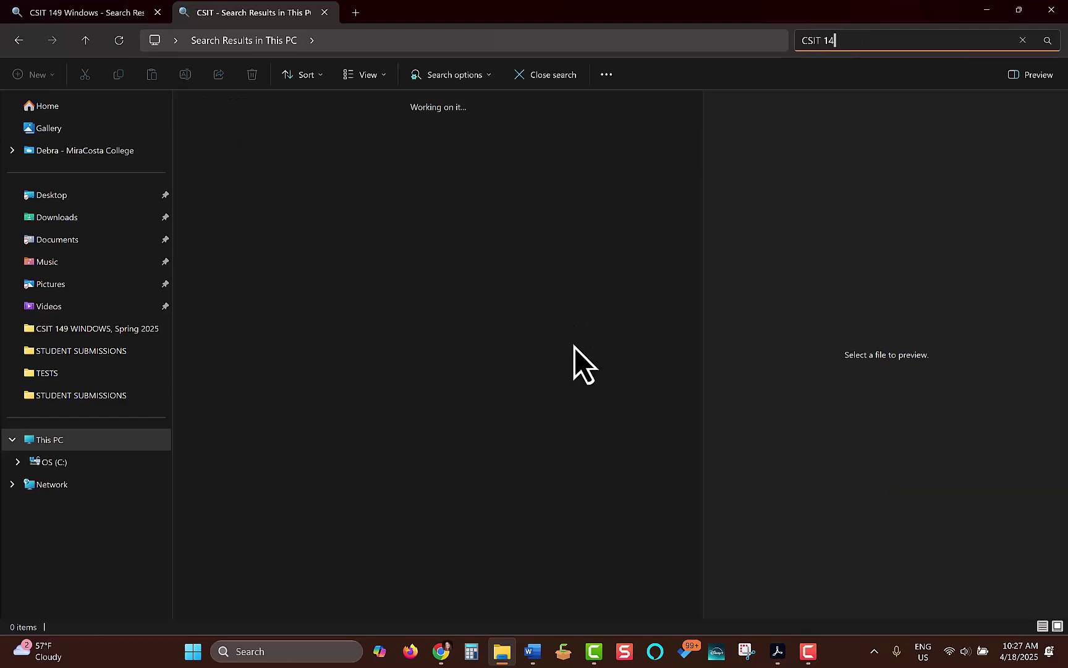
{"action": "type", "text": "9 Windows"}
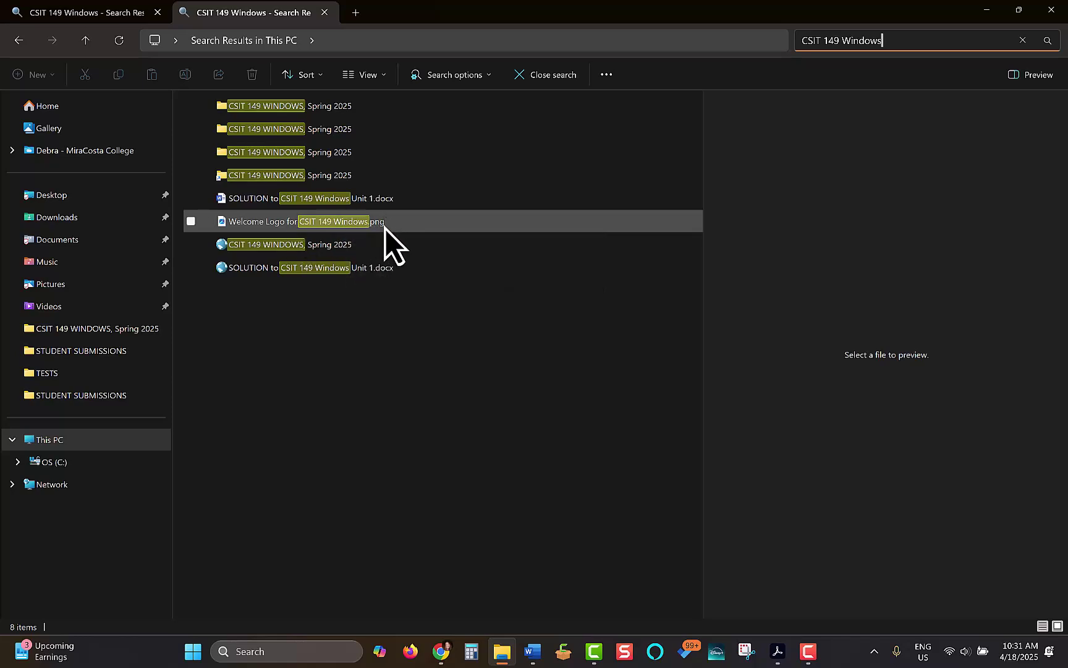
Append 'NOT .png' to the CSIT 149 Windows query to exclude PNG files
{"action": "mouse_move", "coordinate": [385, 228]}
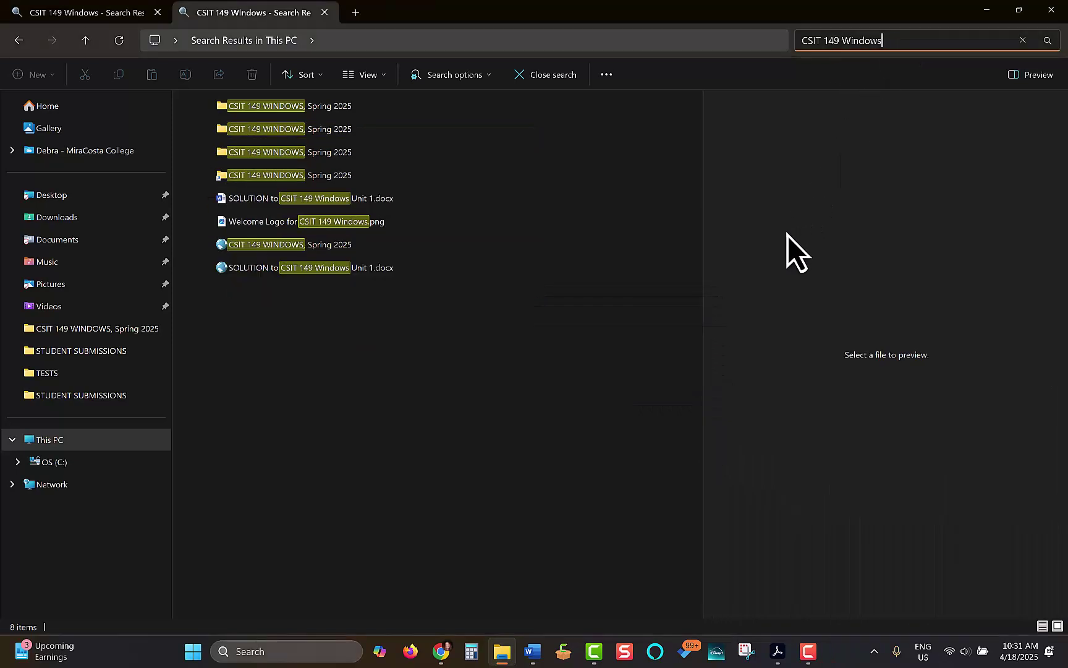
{"action": "type", "text": "NOT .png"}
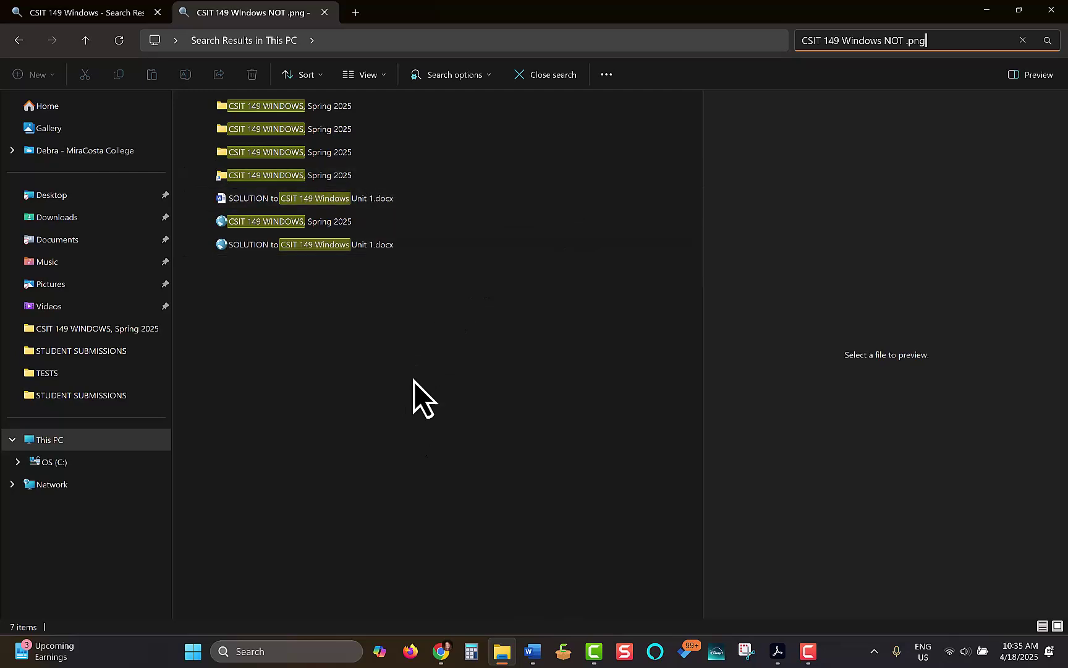
Choose Save search from the results' context menu for 'CSIT 149 Windows NOT .png'
{"action": "left_click", "coordinate": [441, 371]}
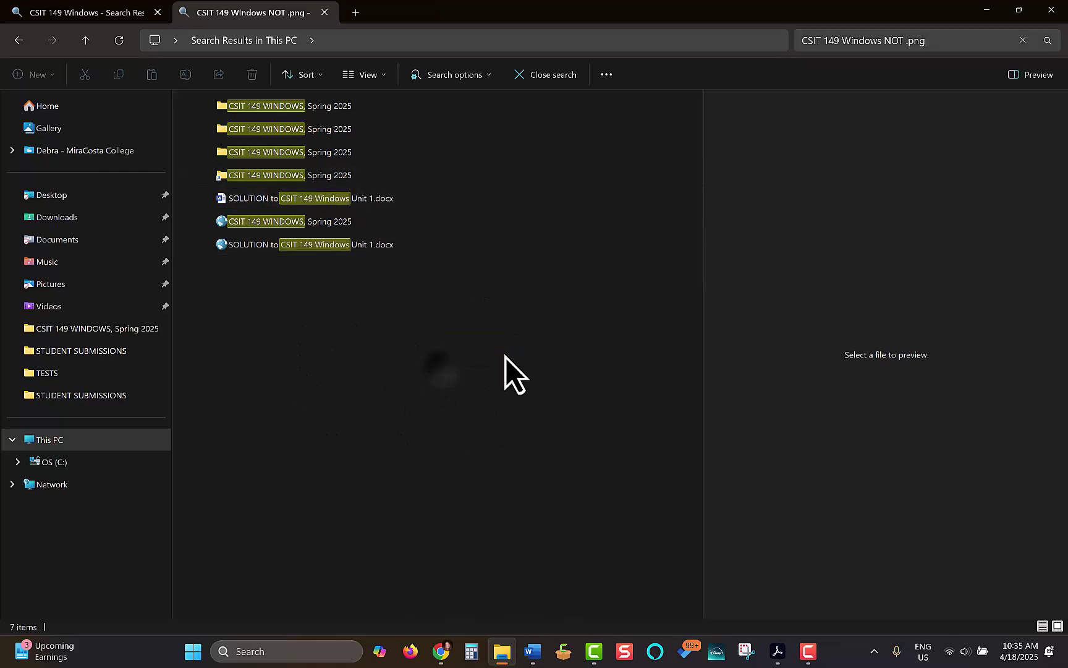
{"action": "right_click", "coordinate": [432, 351]}
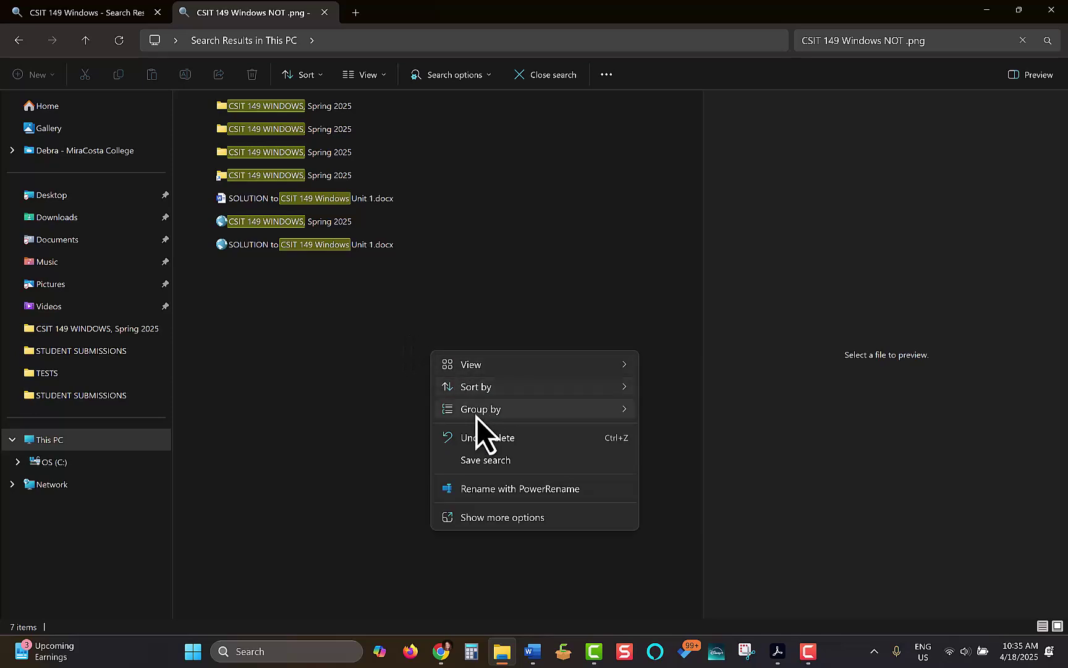
{"action": "left_click", "coordinate": [489, 460]}
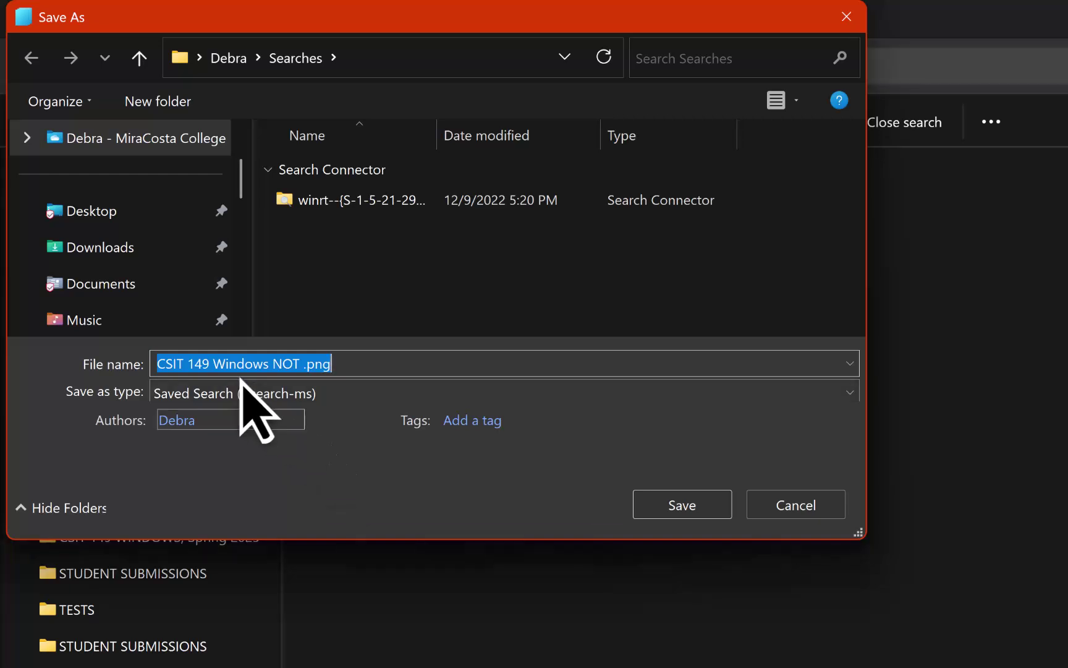
Confirm the saved search, then open the user's profile folder under C:\Users
{"action": "left_click", "coordinate": [681, 506]}
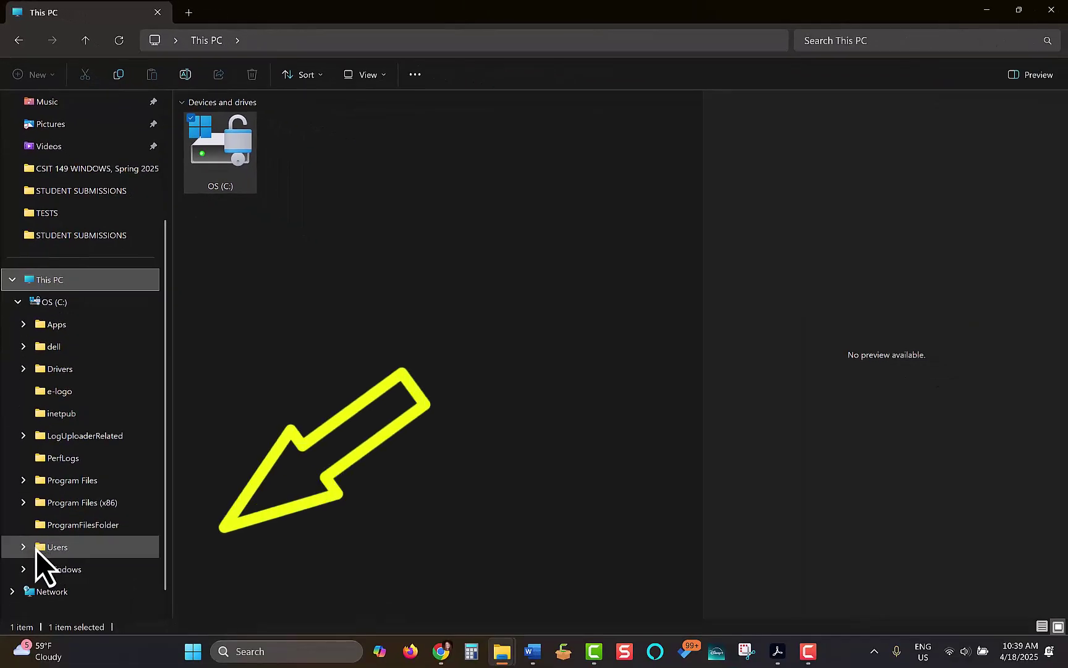
{"action": "left_click", "coordinate": [36, 550]}
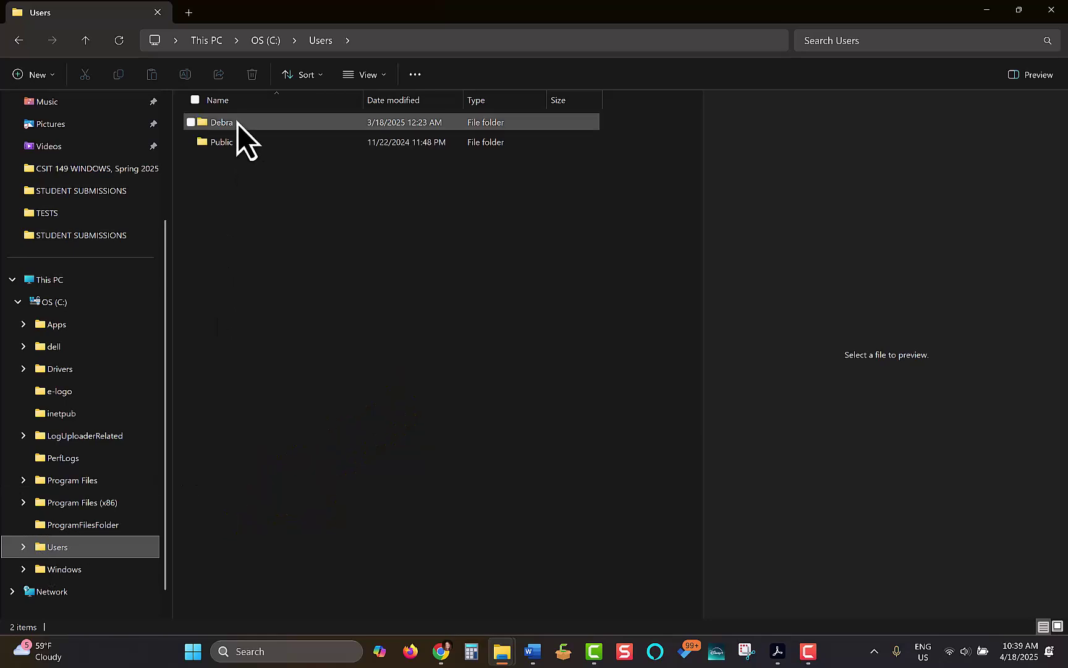
{"action": "mouse_move", "coordinate": [238, 123]}
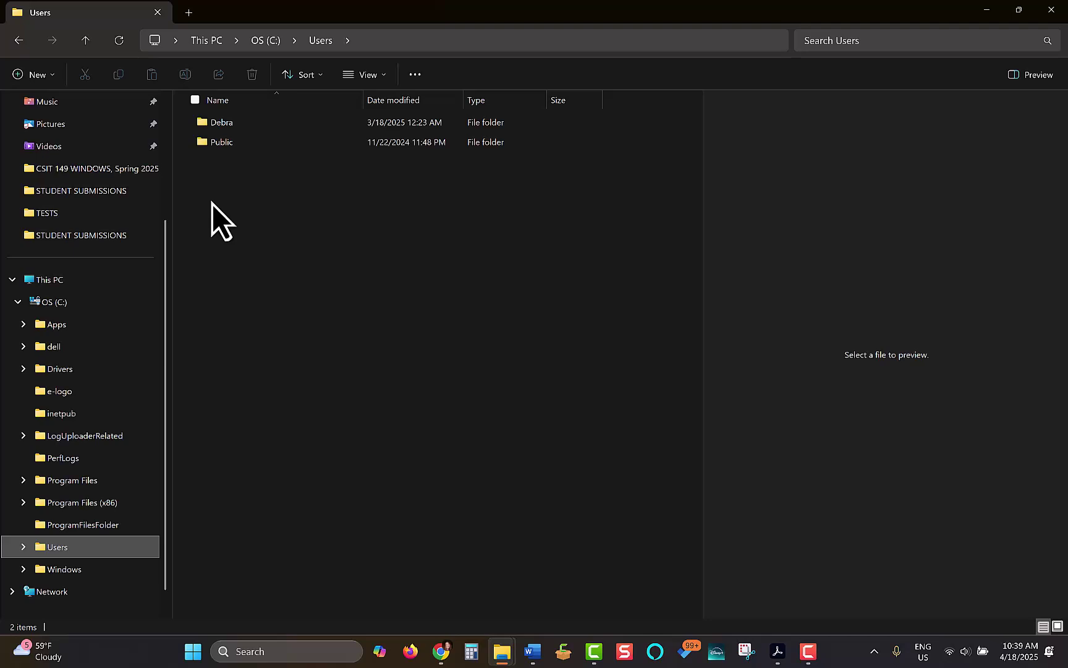
{"action": "double_click", "coordinate": [203, 122]}
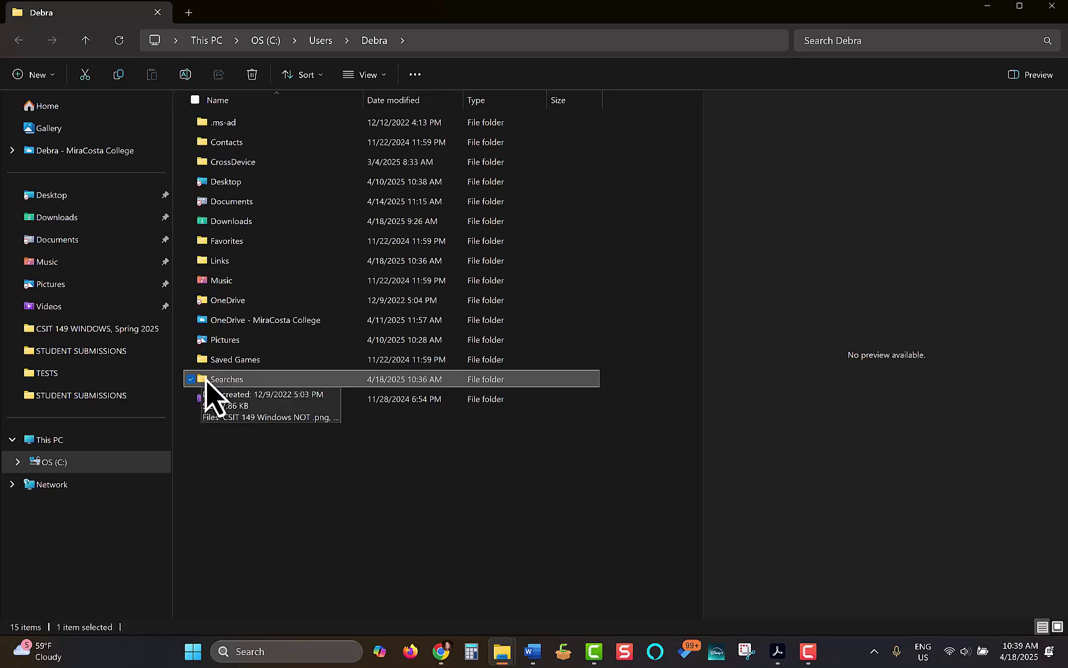
Open the Searches folder and select the saved 'CSIT 149 Windows NOT .png' search
{"action": "key", "text": "alt+F4"}
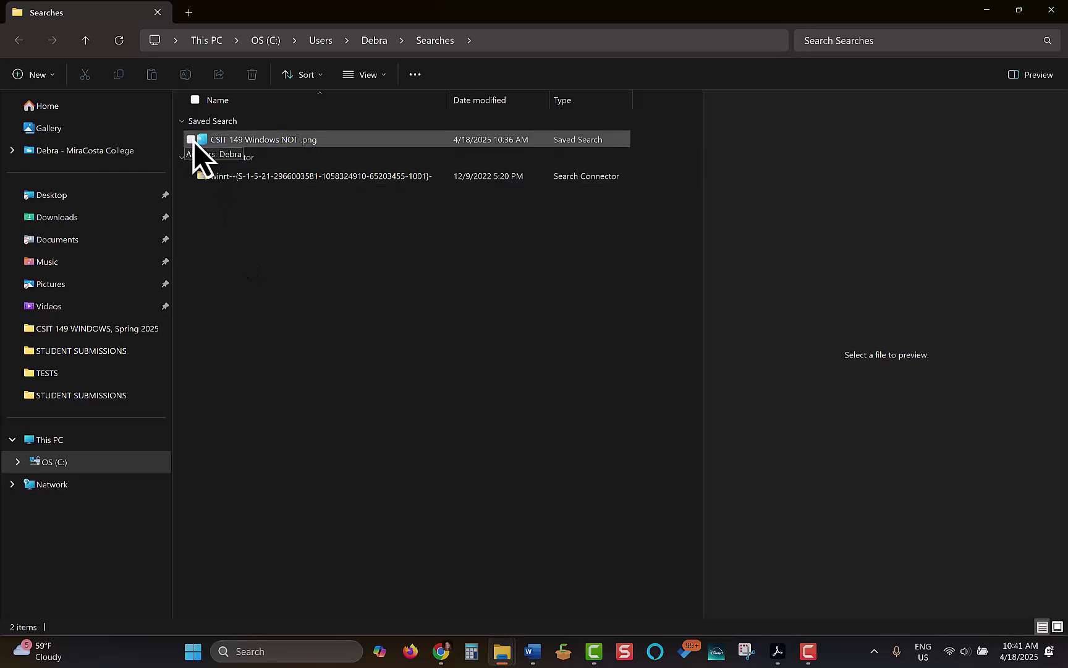
{"action": "left_click", "coordinate": [192, 140]}
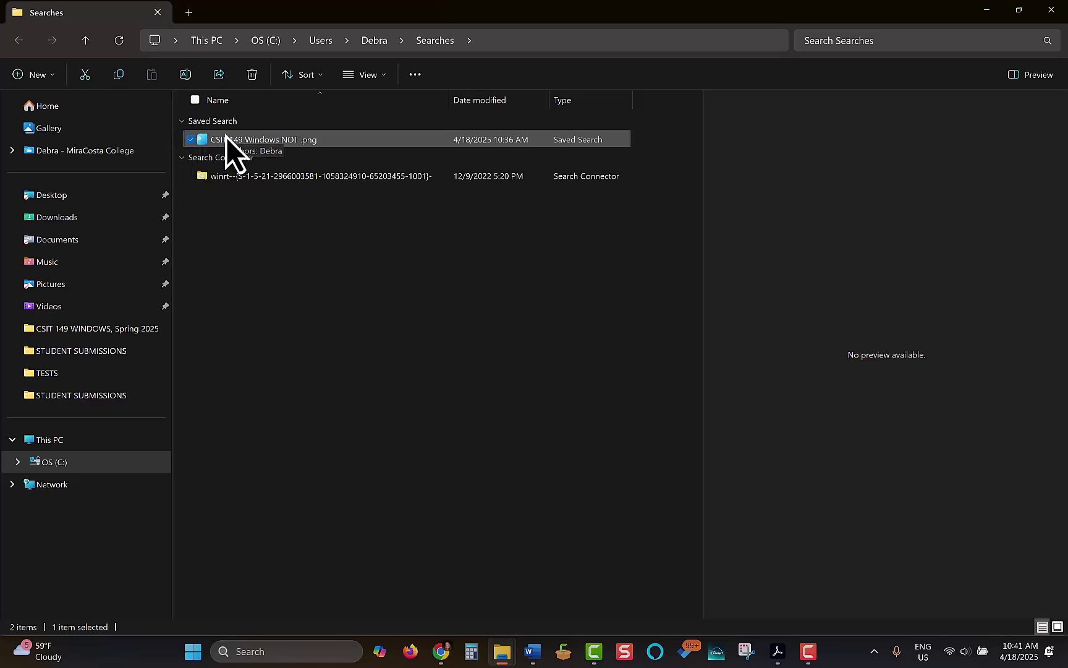
Show the saved search's full context menu with the Send to submenu expanded
{"action": "right_click", "coordinate": [226, 137]}
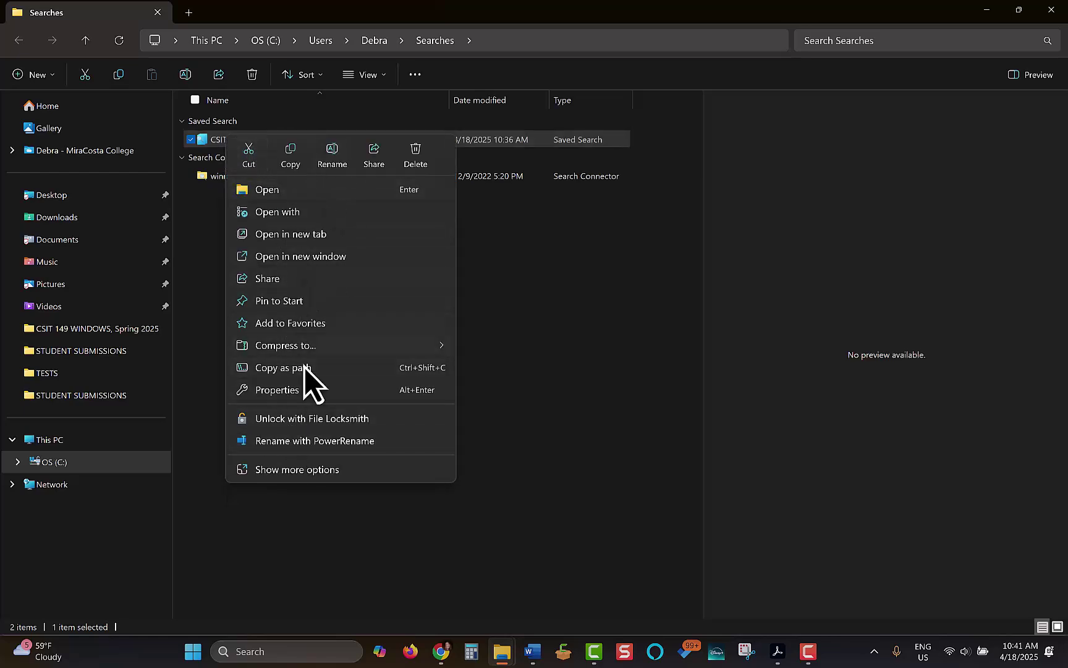
{"action": "left_click", "coordinate": [270, 470]}
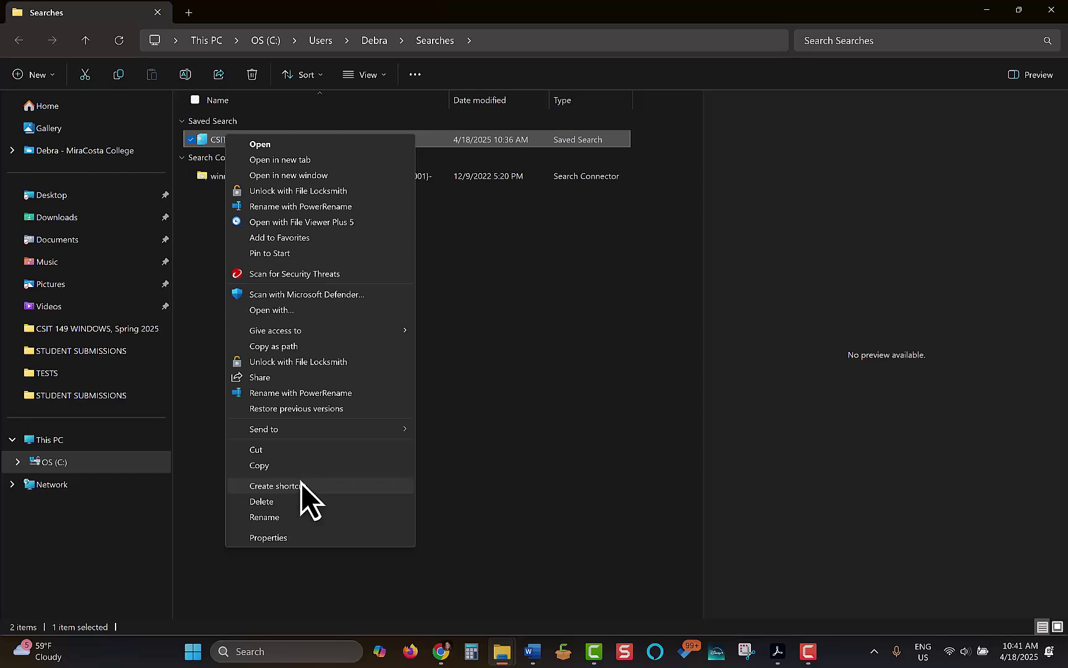
{"action": "mouse_move", "coordinate": [307, 433]}
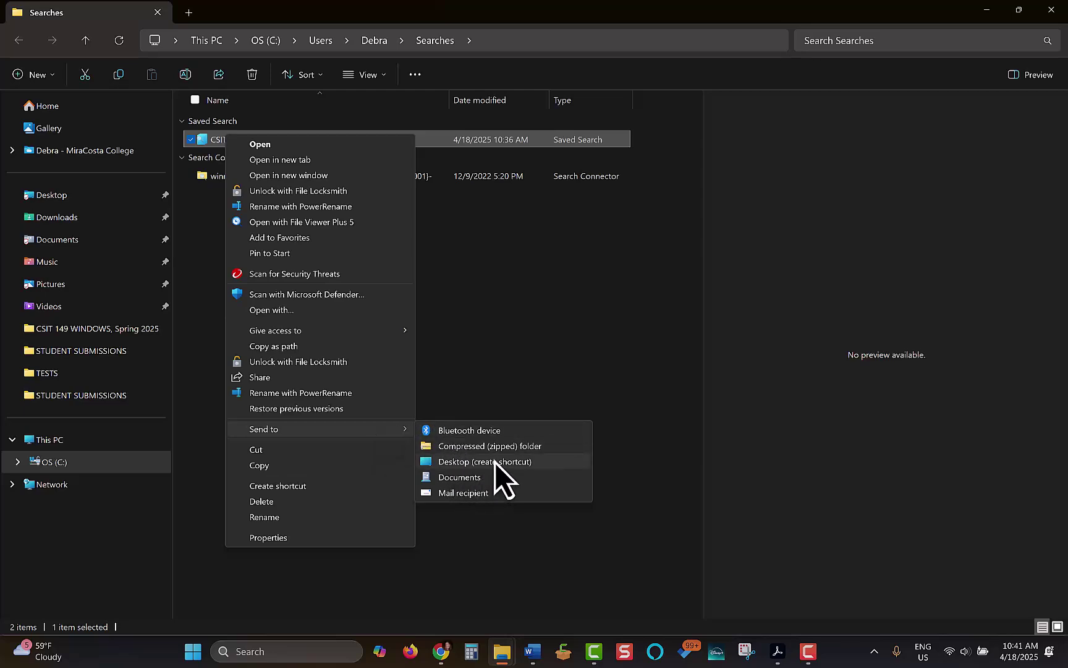
Send the saved search to Desktop as a shortcut, then minimize windows and select it
{"action": "left_click", "coordinate": [459, 464]}
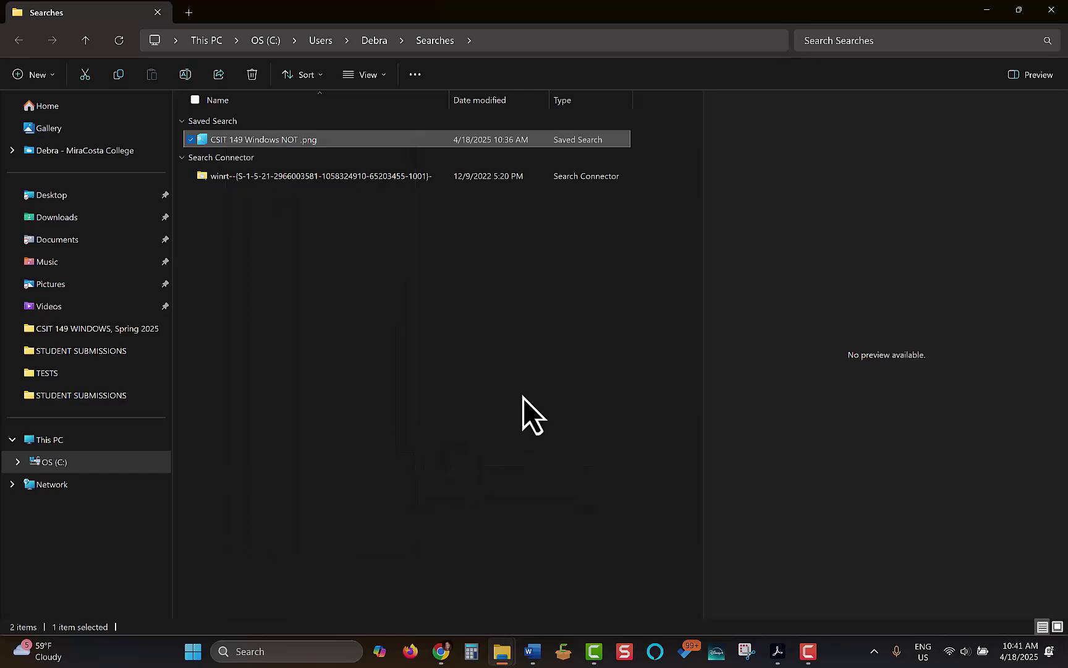
{"action": "left_click", "coordinate": [988, 10]}
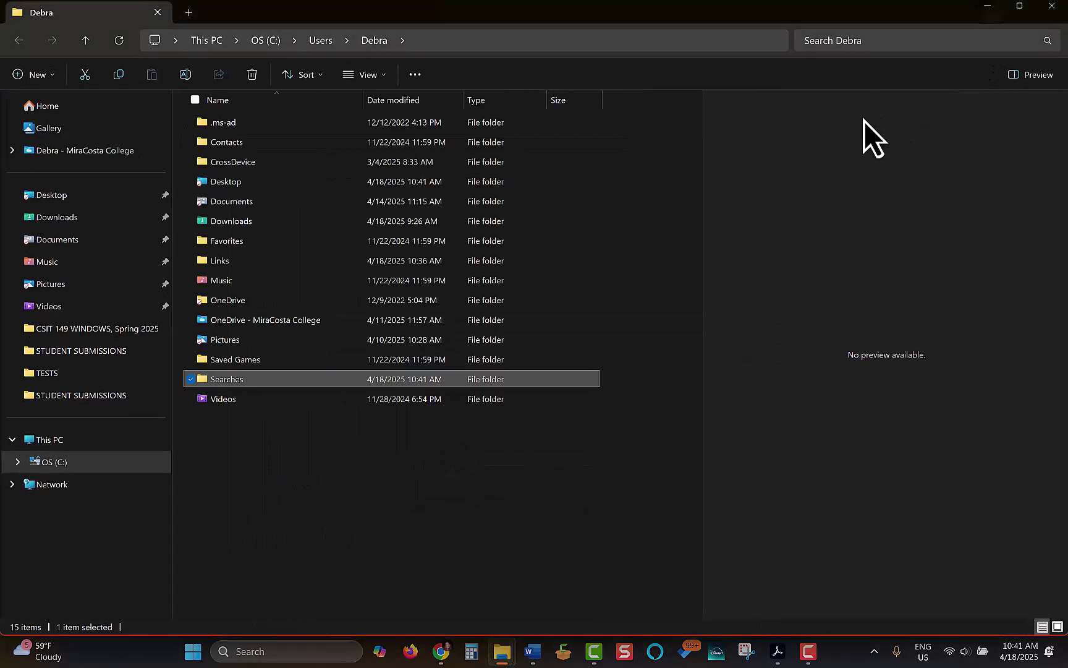
{"action": "left_click", "coordinate": [990, 8]}
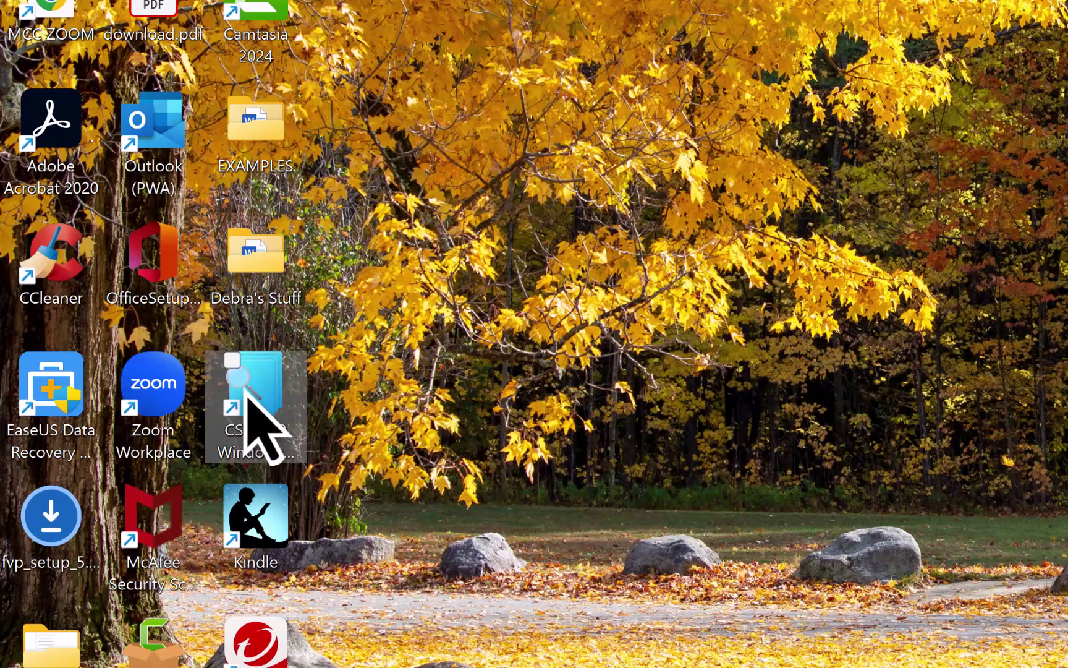
{"action": "left_click_drag", "start_coordinate": [268, 401], "coordinate": [640, 321]}
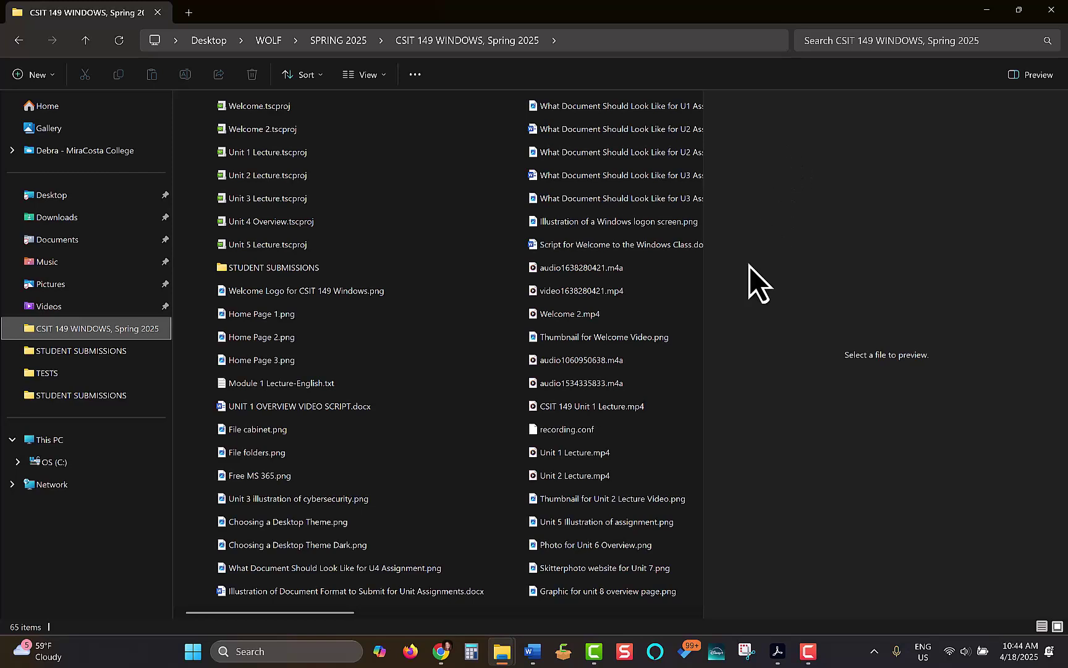
Widen the course folder's file list so long file names show more fully
{"action": "left_click_drag", "start_coordinate": [705, 310], "coordinate": [875, 297]}
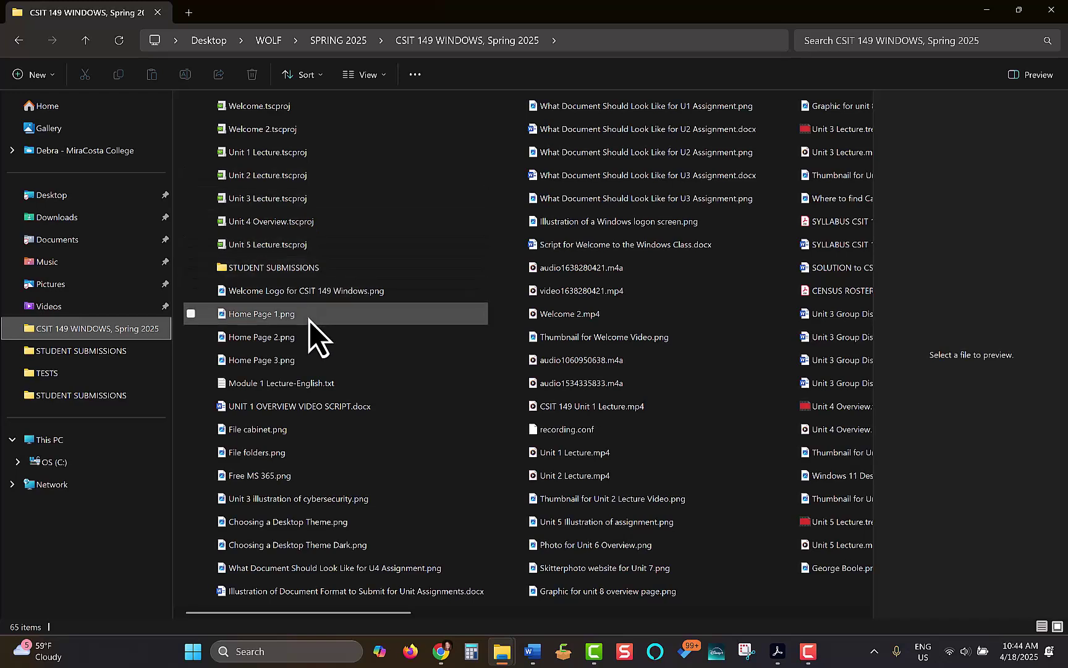
{"action": "mouse_move", "coordinate": [268, 326]}
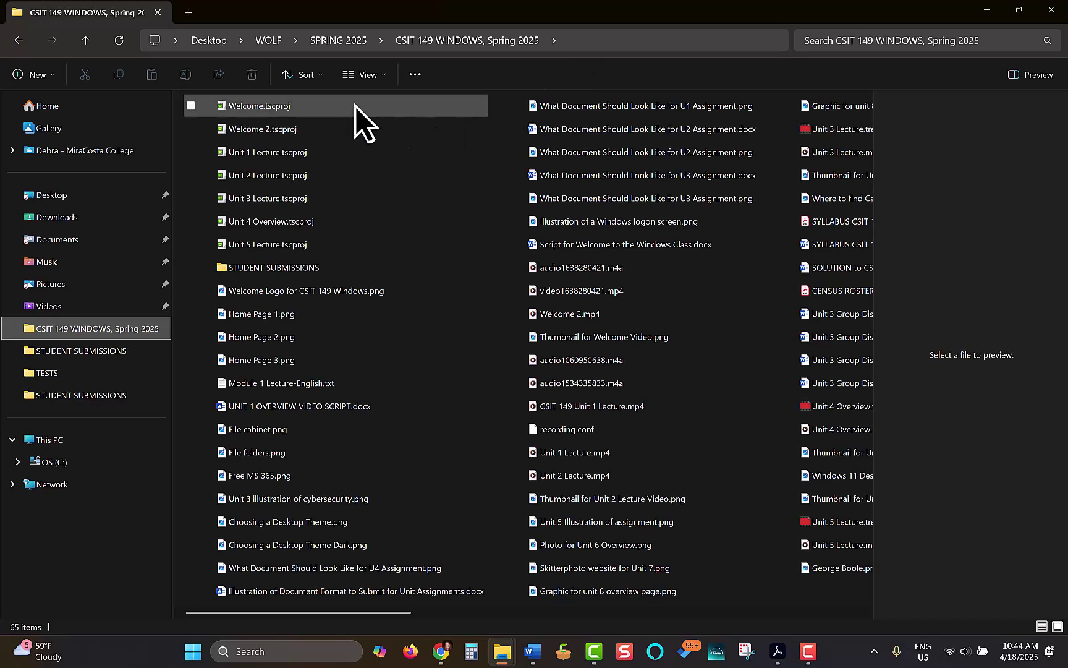
Switch the CSIT 149 WINDOWS, Spring 2025 folder's file list to Details view
{"action": "left_click", "coordinate": [385, 80]}
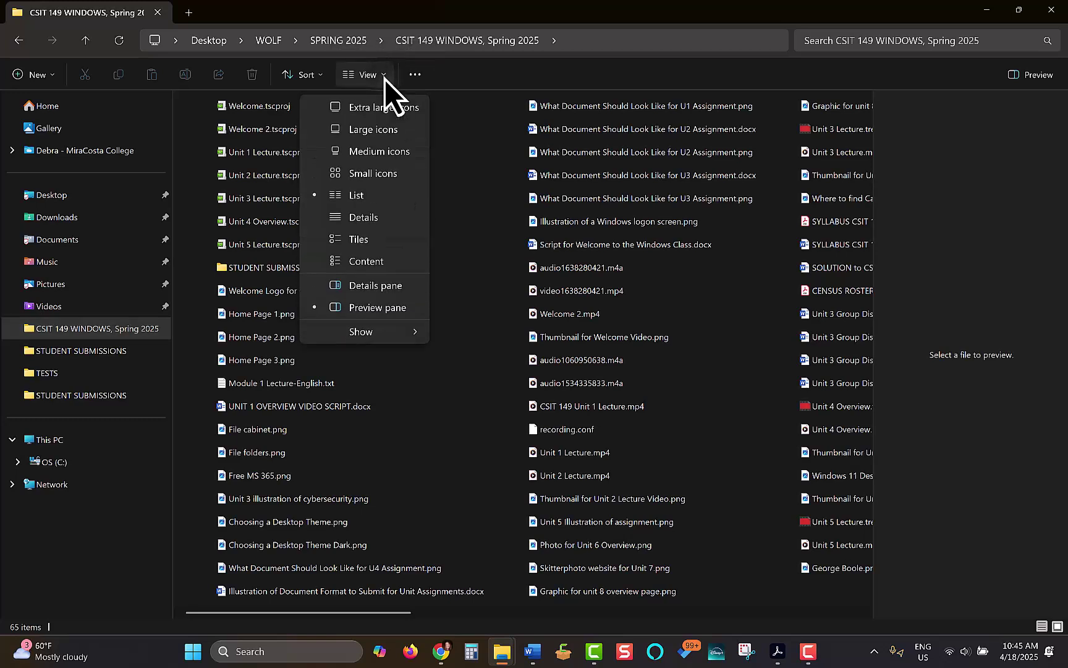
{"action": "left_click", "coordinate": [361, 221]}
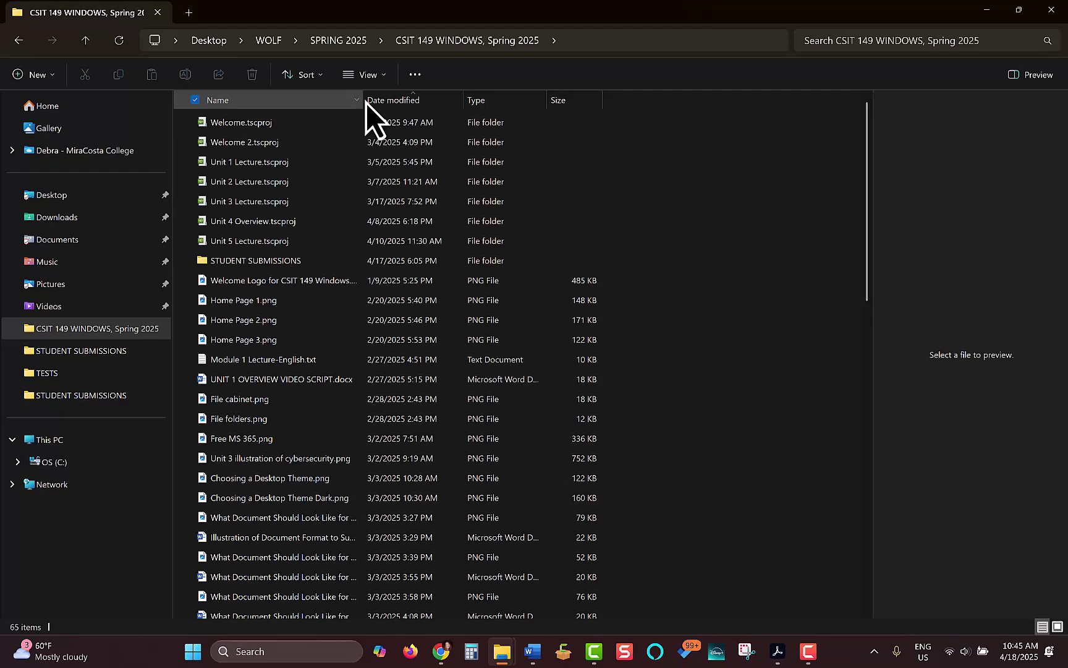
Widen the Name column to show full file names and the Date modified column slightly
{"action": "left_click_drag", "start_coordinate": [366, 103], "coordinate": [502, 115]}
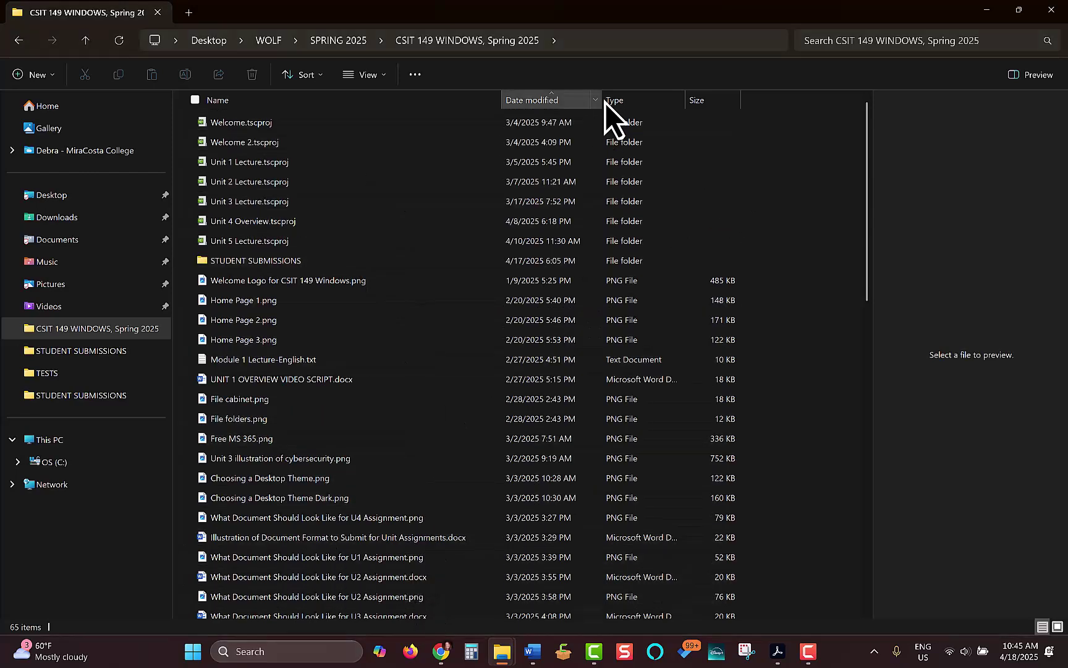
{"action": "left_click_drag", "start_coordinate": [603, 103], "coordinate": [631, 110]}
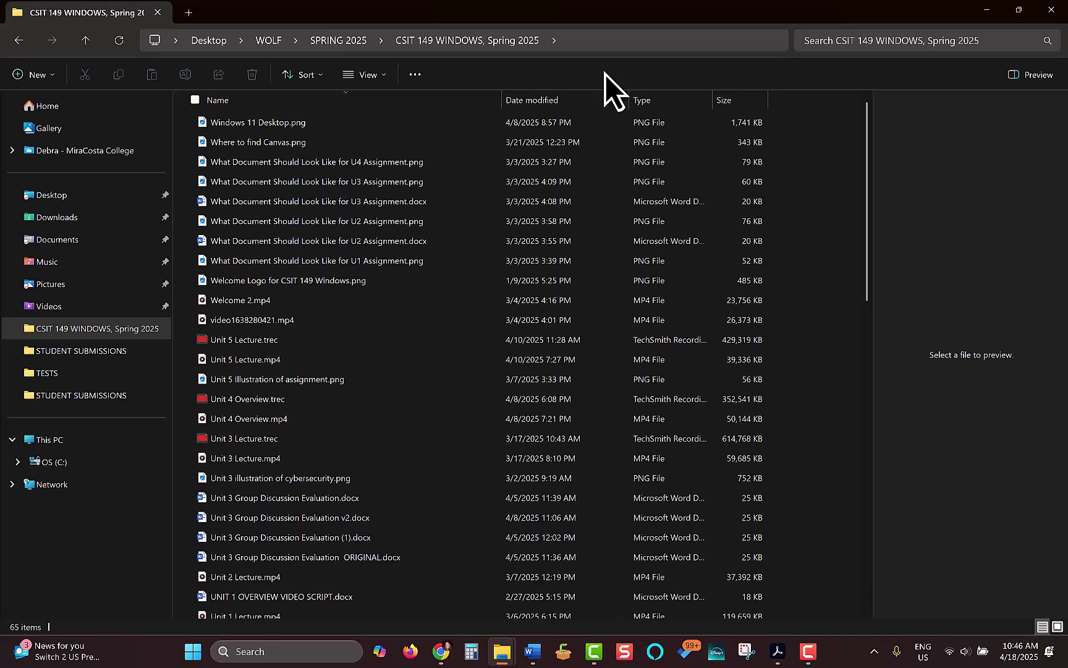
Sort the files by Date modified, newest first, and select 'Skitterphoto website for Unit 7.png'
{"action": "left_click", "coordinate": [551, 99]}
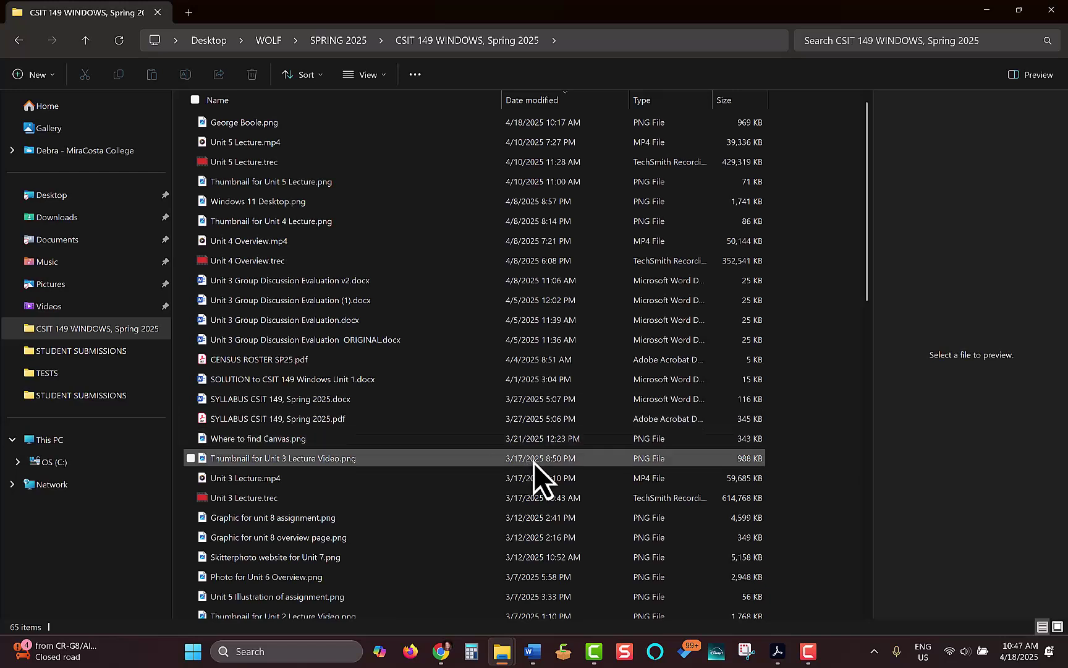
{"action": "left_click", "coordinate": [528, 560]}
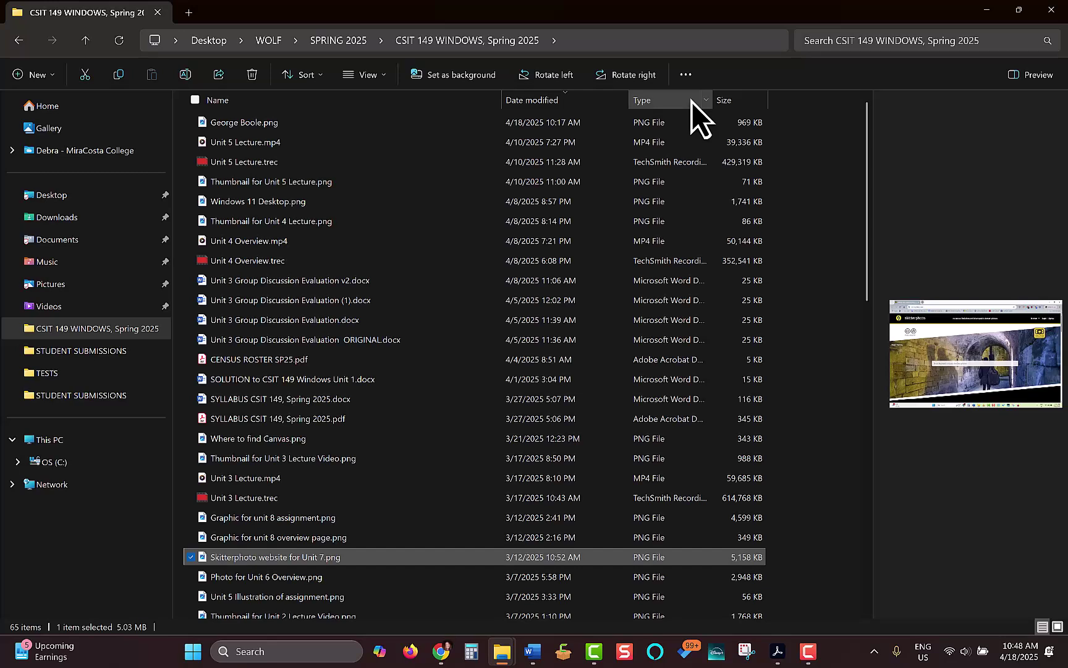
Sort the course files by Type and scroll through the folders, PDF, M4A, Word, MP4 and PNG groups
{"action": "left_click", "coordinate": [645, 102]}
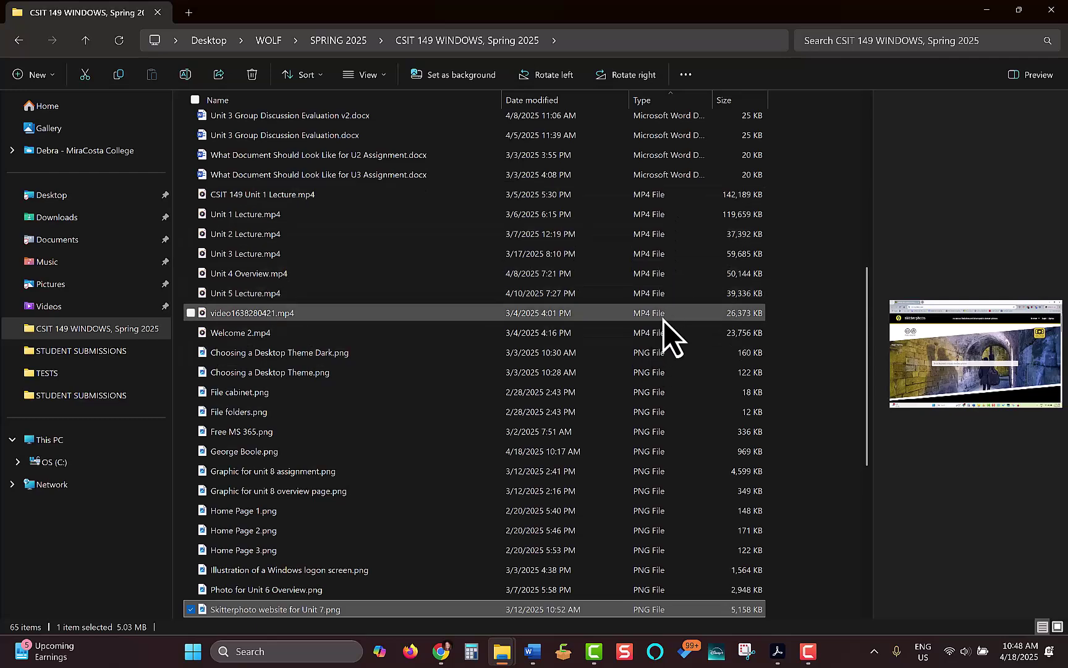
{"action": "scroll", "coordinate": [654, 470], "scroll_direction": "down", "scroll_amount": 4}
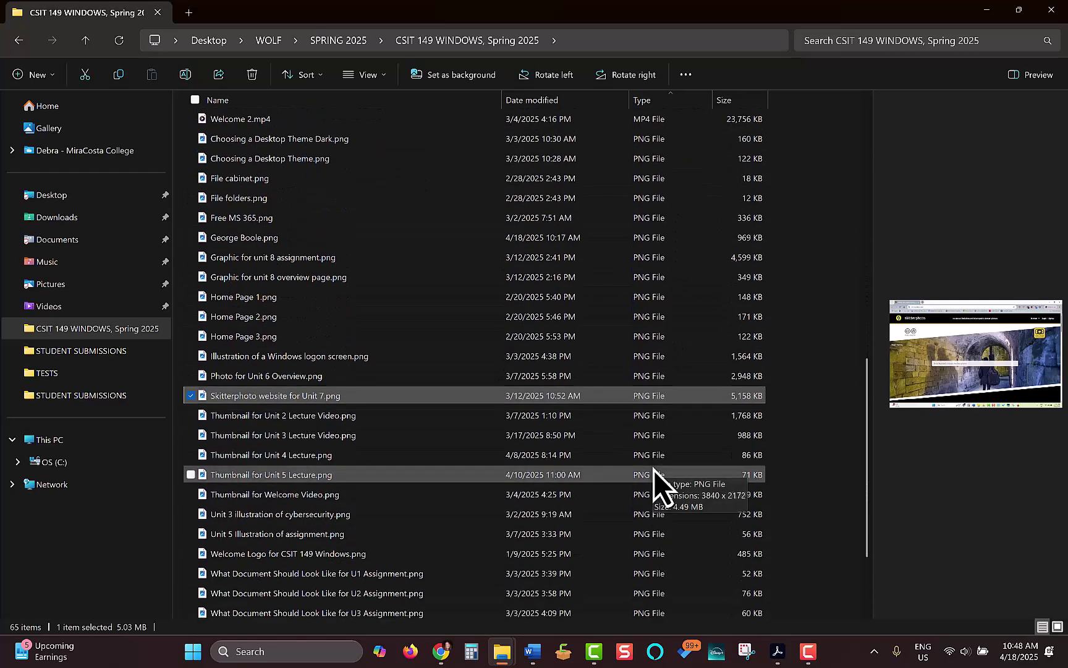
{"action": "scroll", "coordinate": [655, 470], "scroll_direction": "down", "scroll_amount": 2}
{"action": "scroll", "coordinate": [655, 470], "scroll_direction": "up", "scroll_amount": 10}
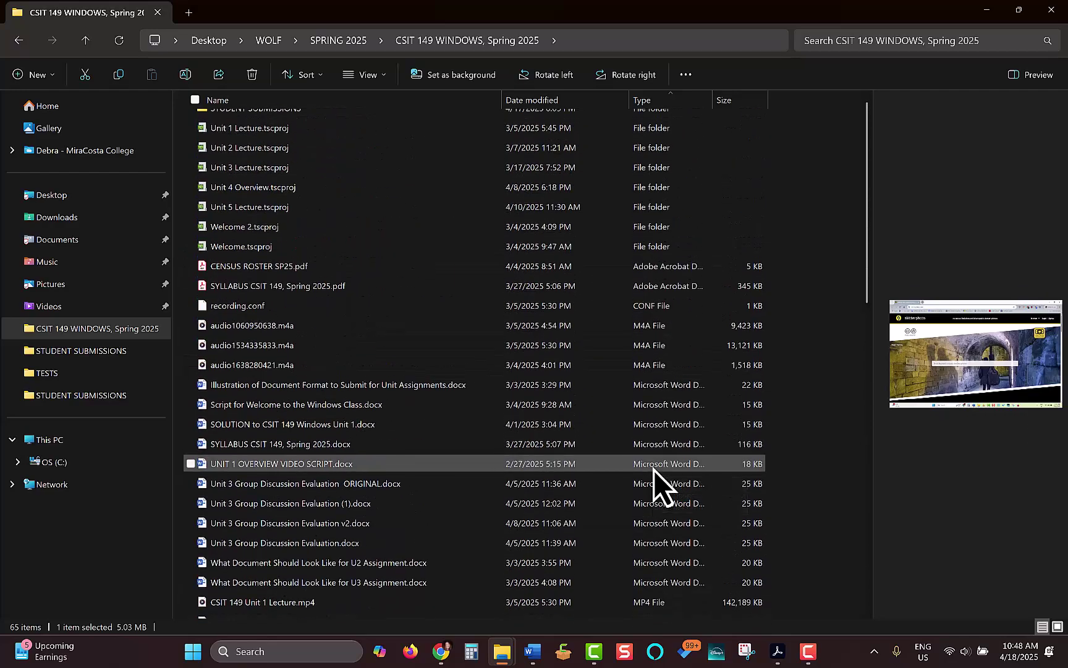
{"action": "scroll", "coordinate": [654, 470], "scroll_direction": "up", "scroll_amount": 1}
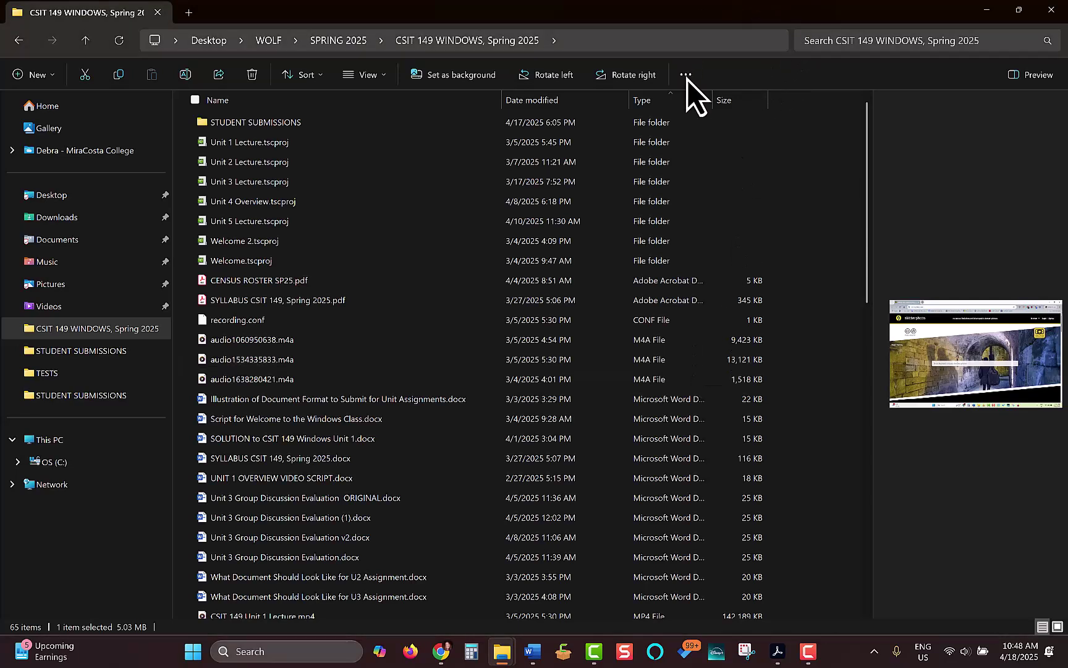
Sort the files by Size, largest first, and bring up the Sort > Group by choices
{"action": "left_click", "coordinate": [733, 104]}
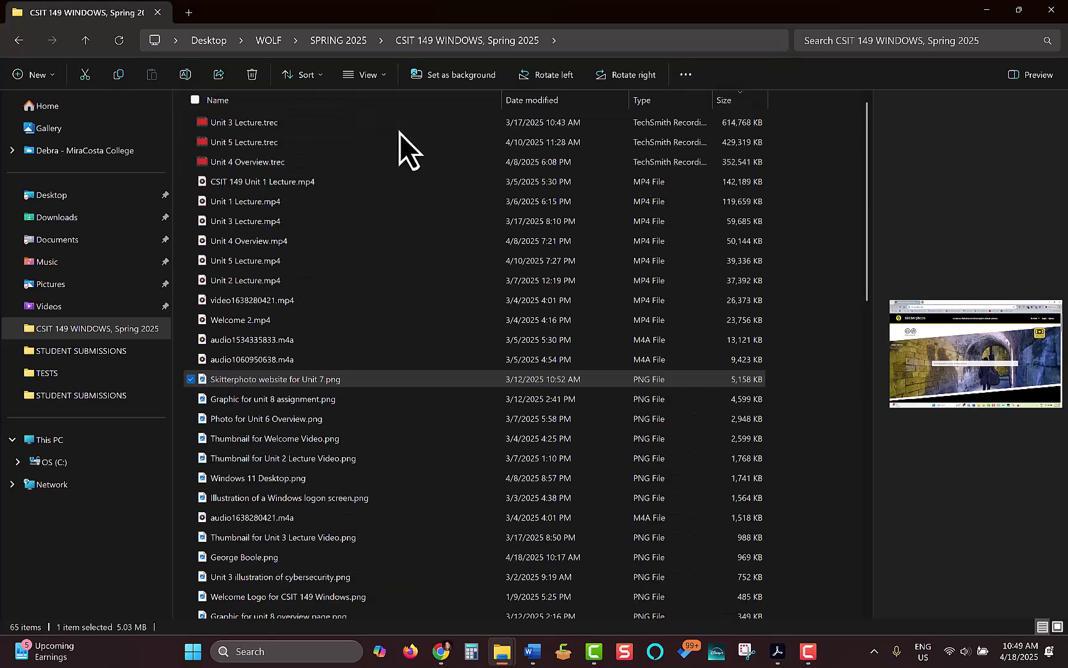
{"action": "left_click", "coordinate": [322, 76]}
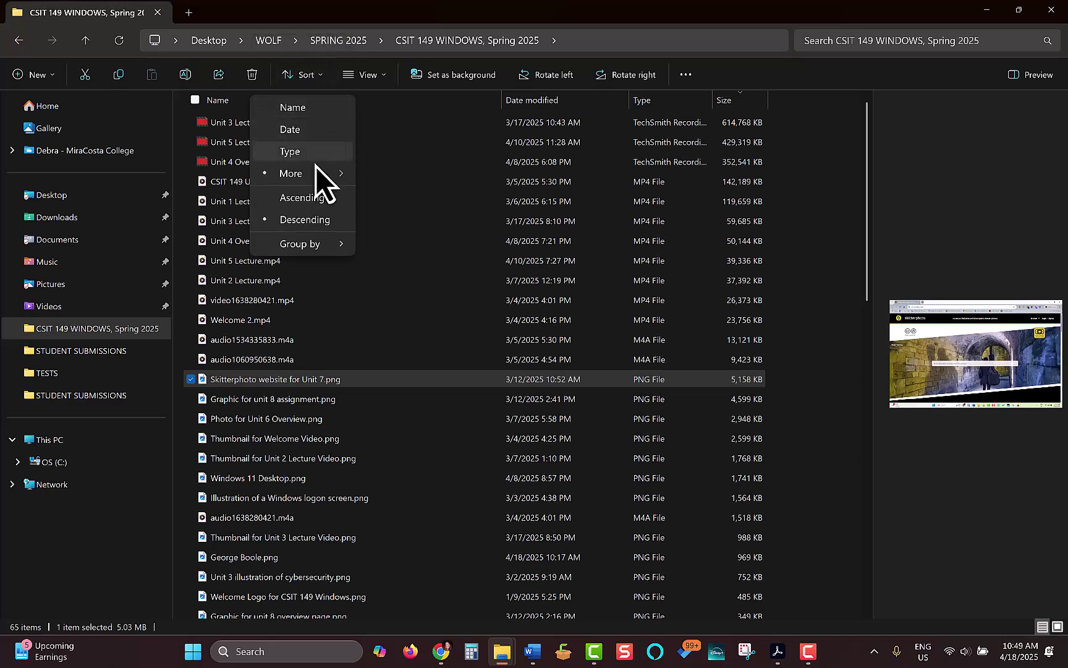
{"action": "mouse_move", "coordinate": [308, 175]}
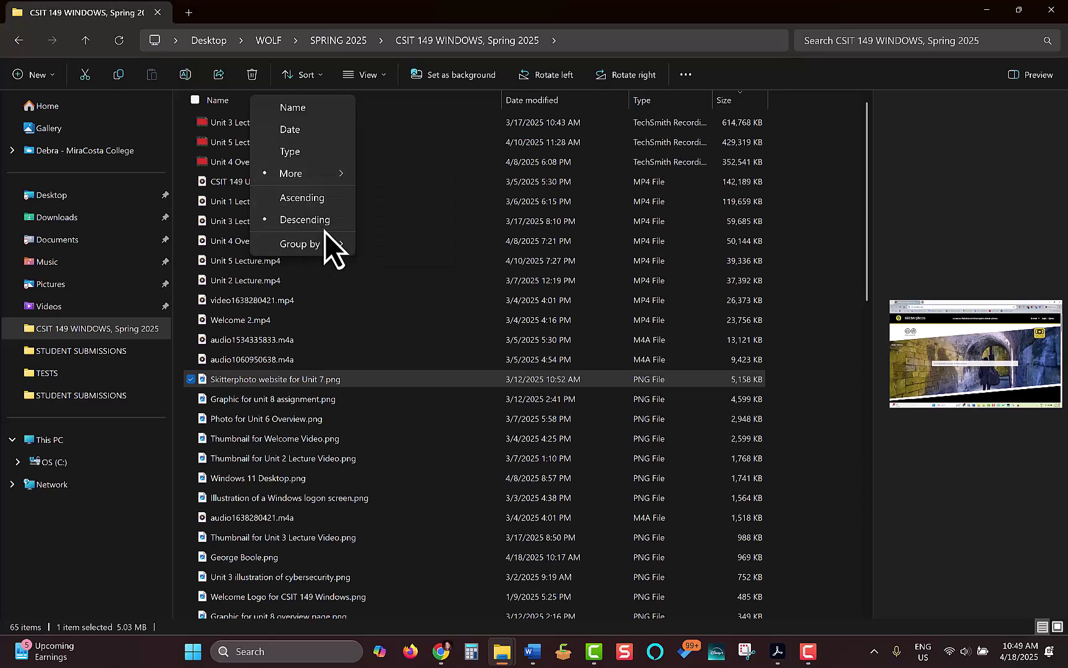
{"action": "mouse_move", "coordinate": [328, 248]}
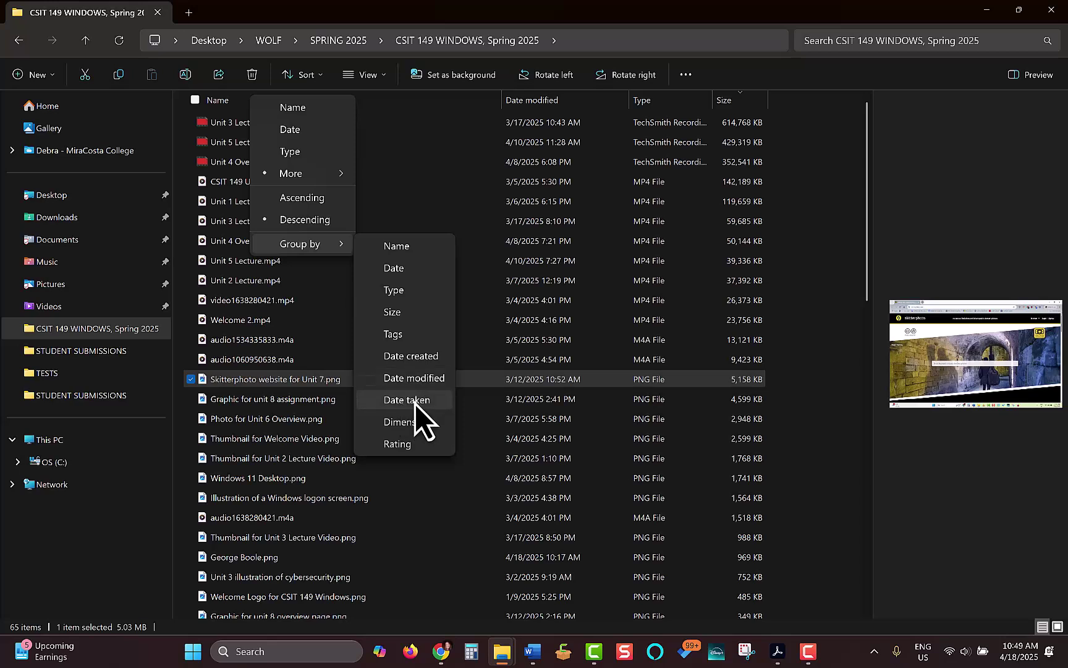
Group the files by Size, sort them smallest first, then reveal the desktop with Win+D
{"action": "left_click", "coordinate": [399, 312]}
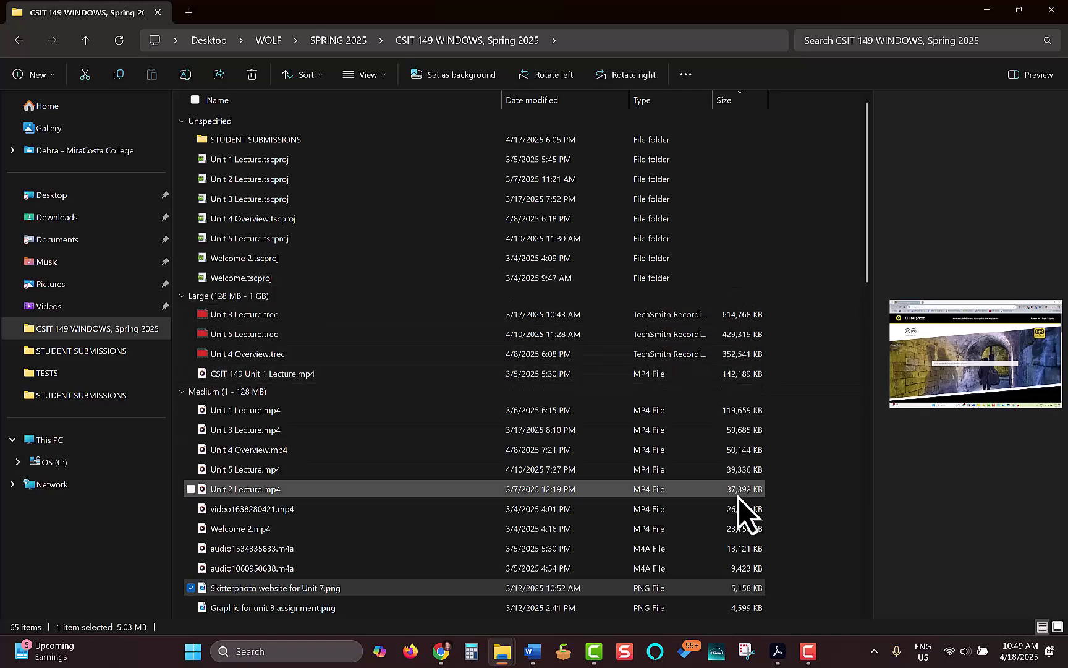
{"action": "left_click", "coordinate": [741, 549]}
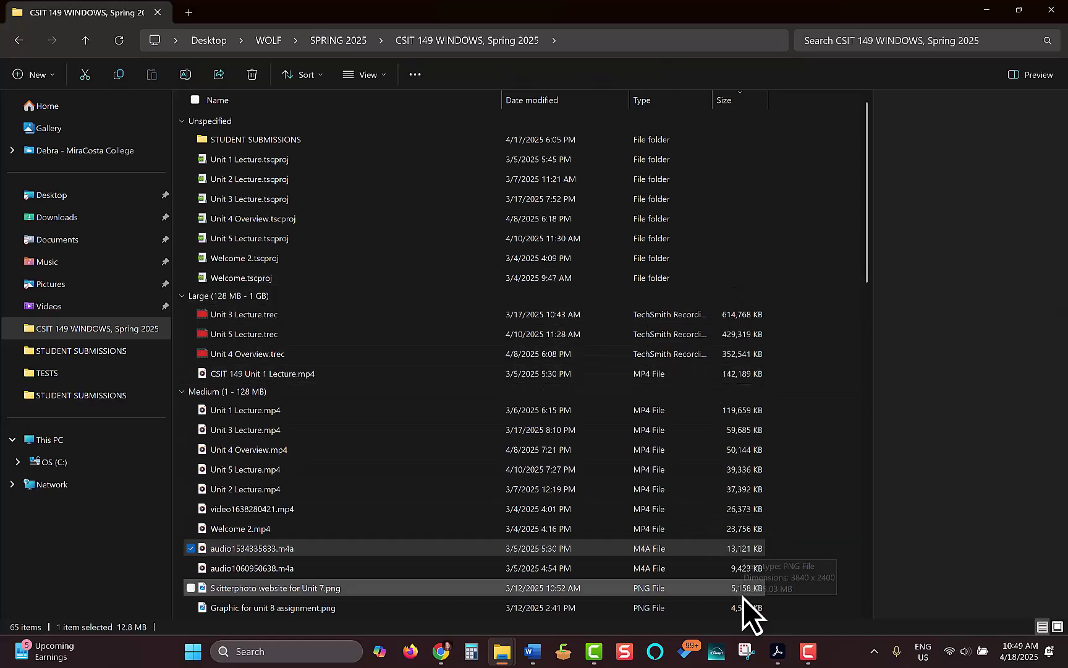
{"action": "left_click", "coordinate": [724, 101]}
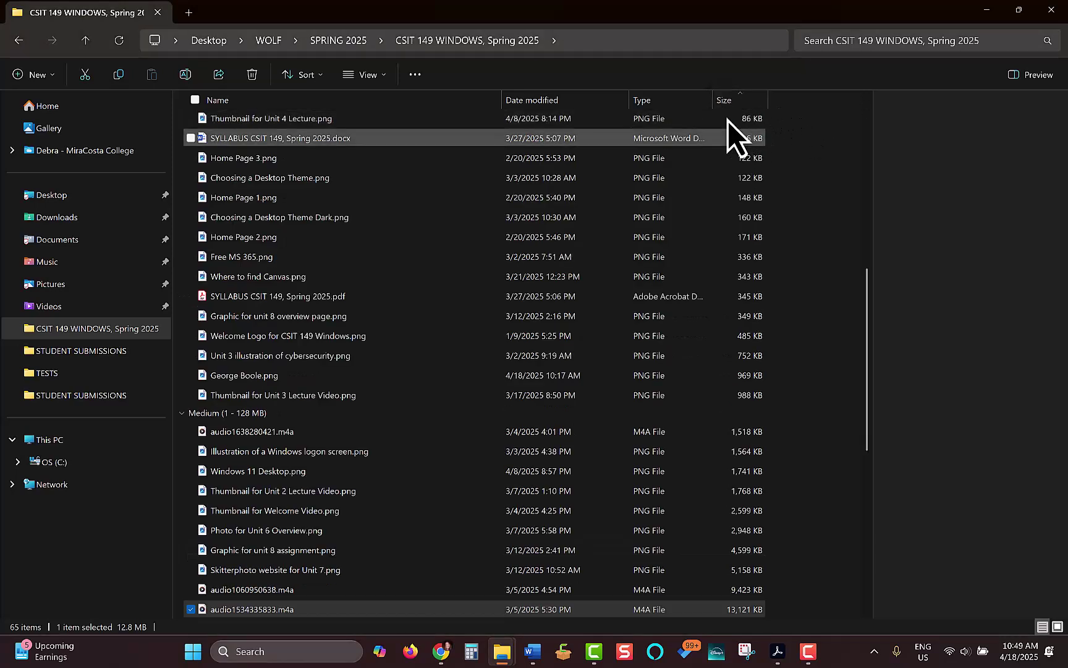
{"action": "key", "text": "super+d"}
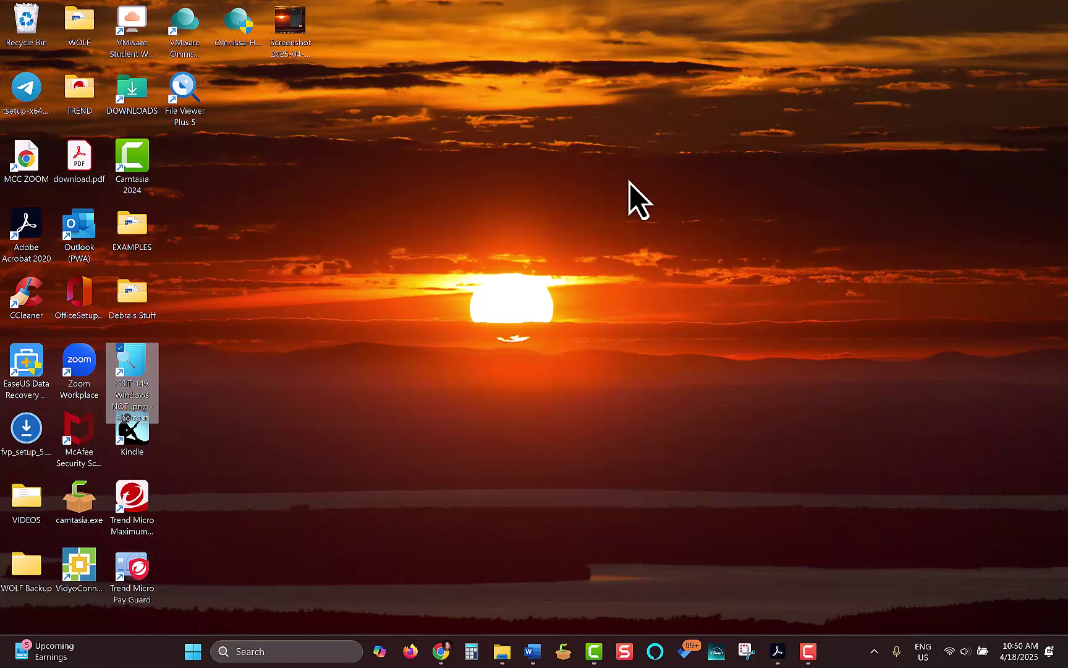